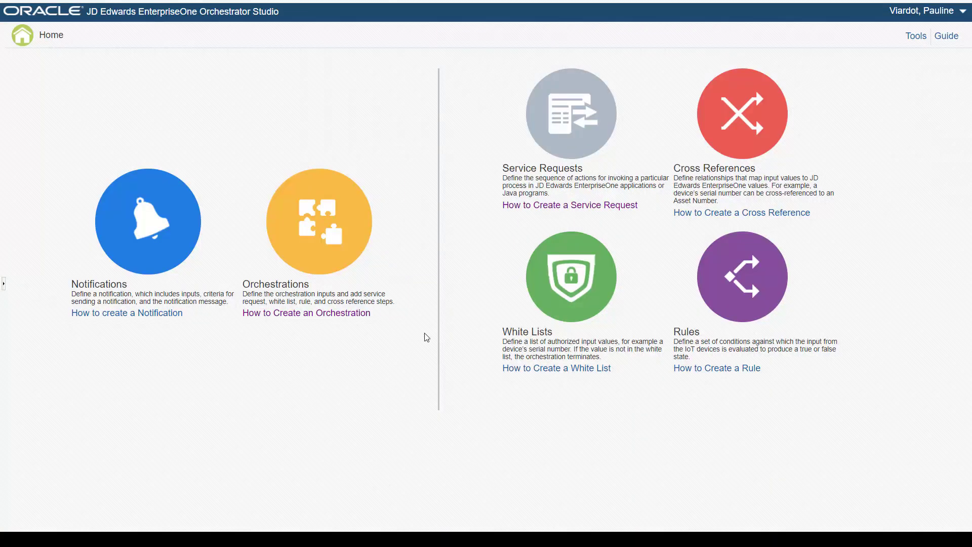
# Step: Open AddAB and browse the Address Book Revision form's Alpha Name, Search Type and OK actions
pyautogui.click(581, 154)
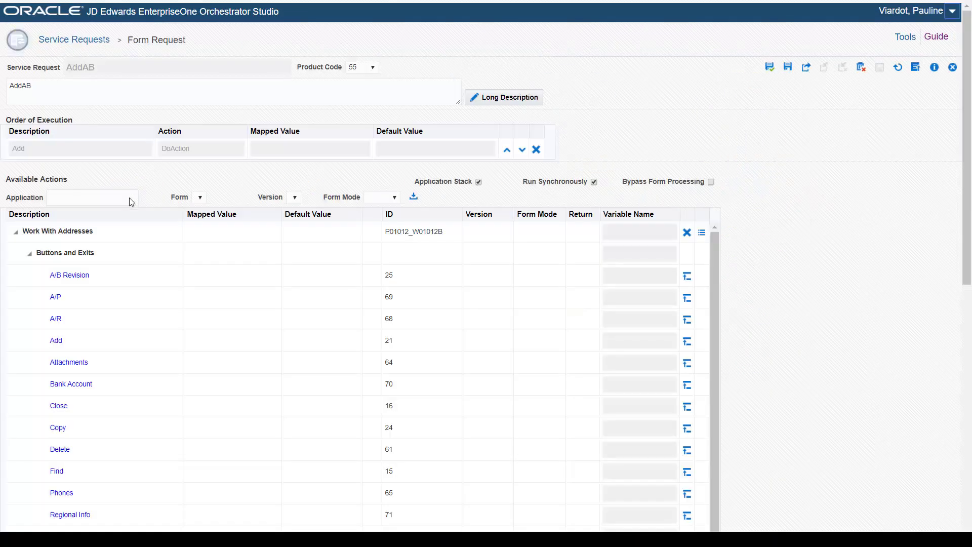
pyautogui.click(16, 234)
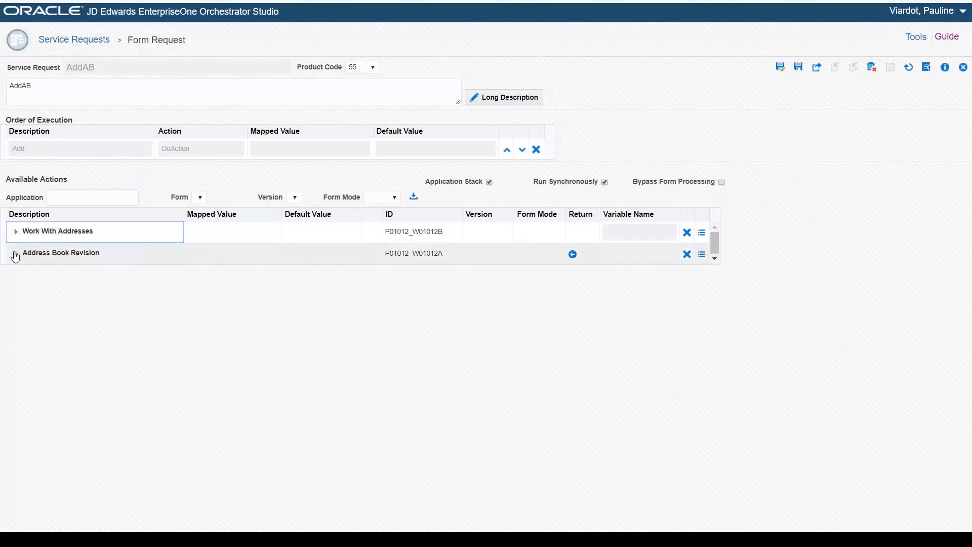
pyautogui.click(14, 254)
pyautogui.click(30, 319)
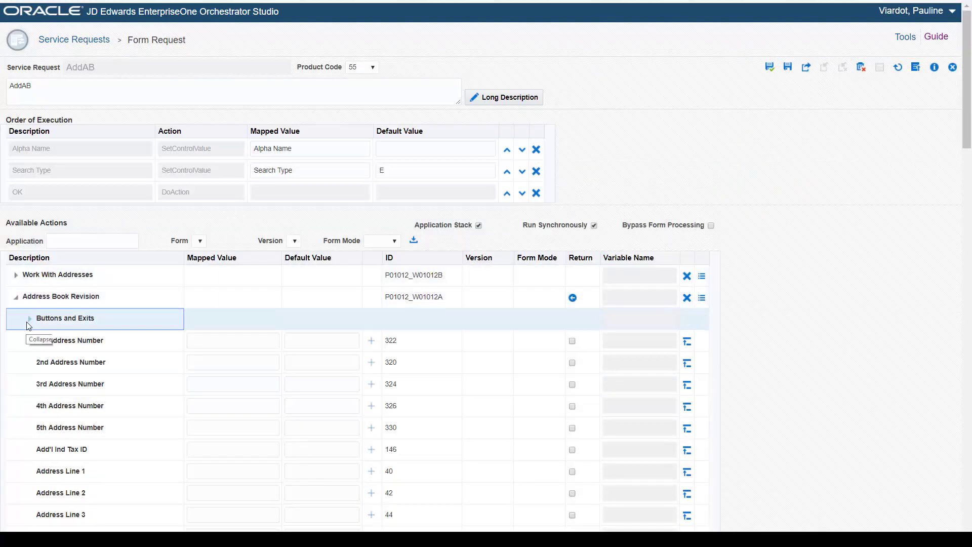
pyautogui.scroll(-5, 30, 335)
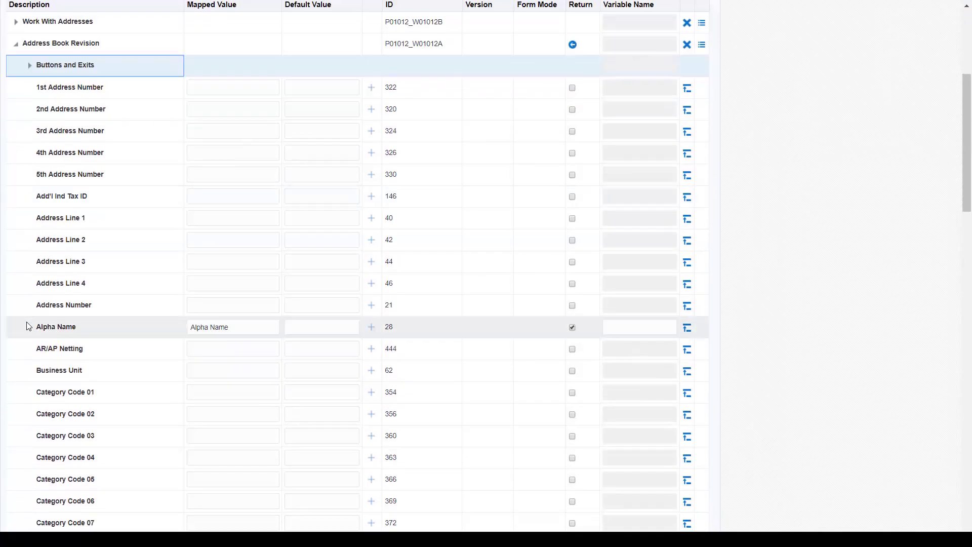
pyautogui.scroll(5, 28, 327)
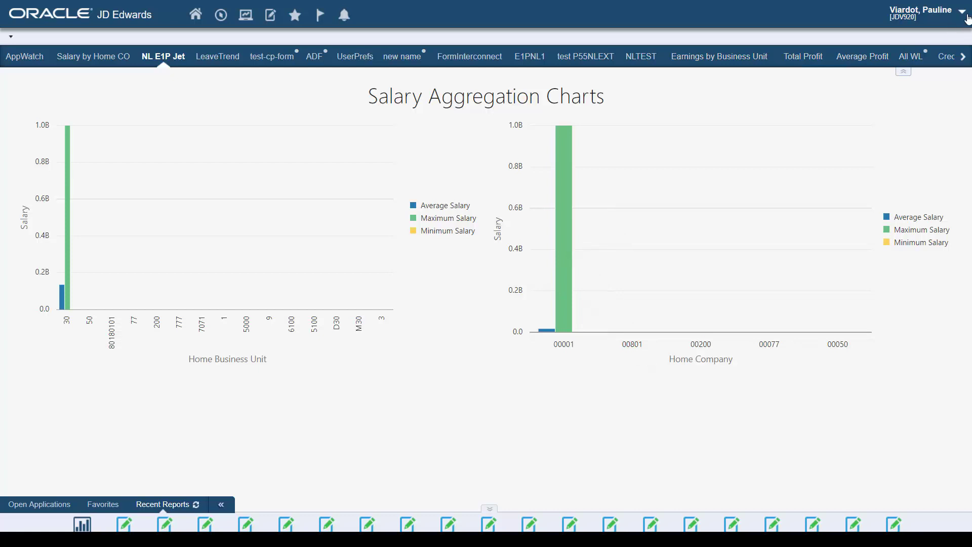
# Step: Start recording a new process from the personalization menu
pyautogui.click(966, 18)
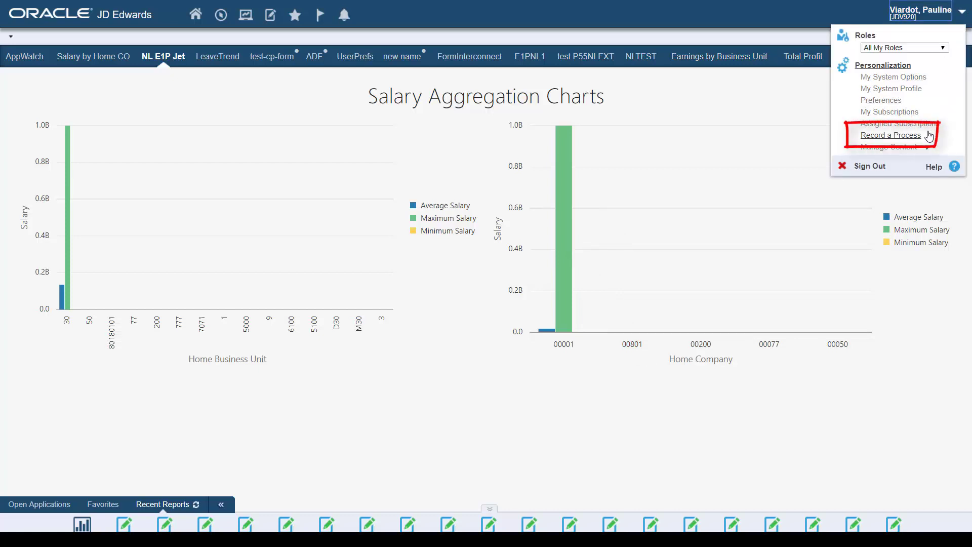
pyautogui.click(929, 136)
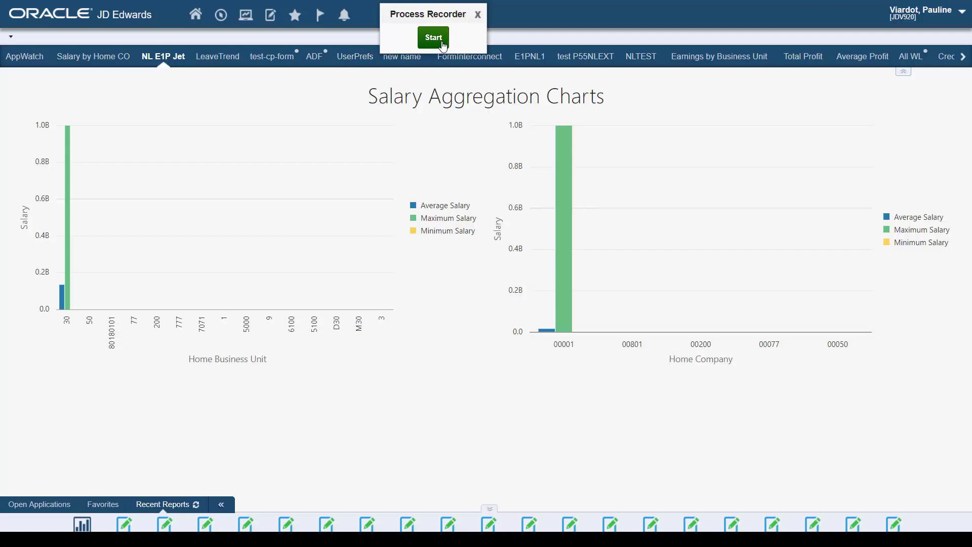
pyautogui.click(442, 44)
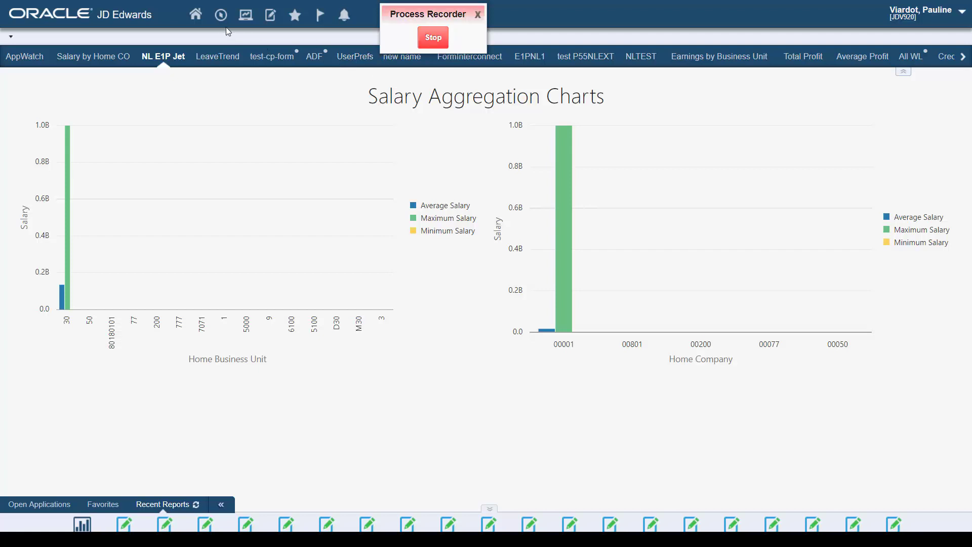
# Step: Launch P48013 through Fast Path and find and select work order 455451
pyautogui.click(221, 15)
pyautogui.write('P48')
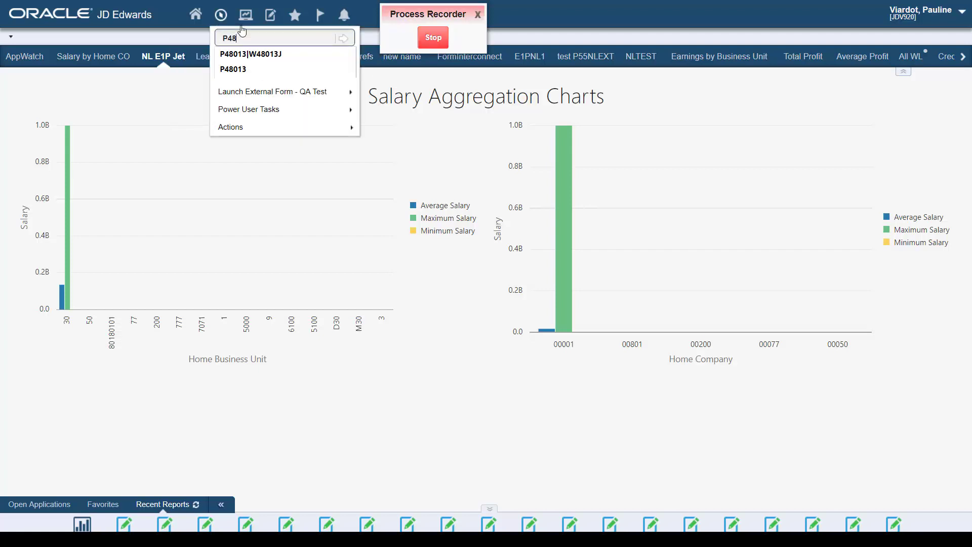
pyautogui.write('013')
pyautogui.press('Return')
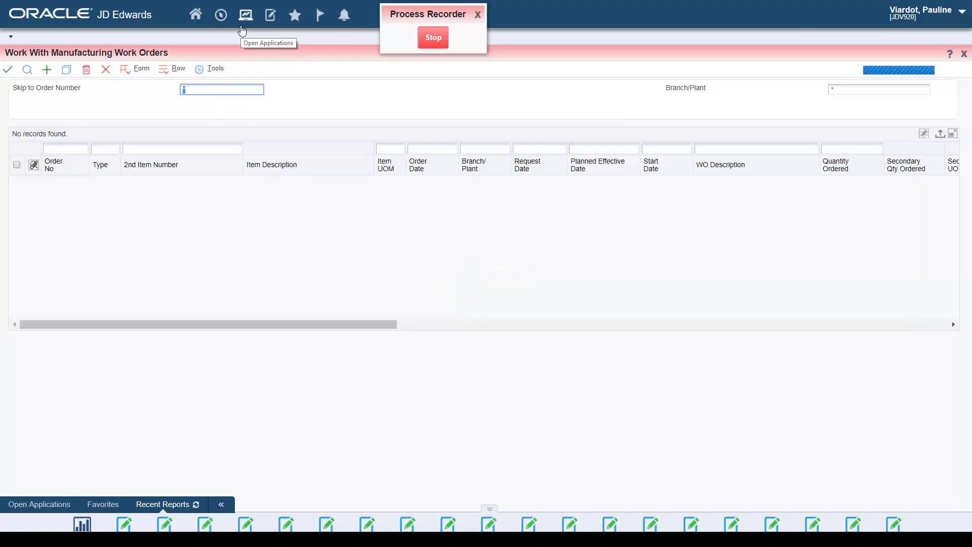
pyautogui.click(65, 149)
pyautogui.write('455451')
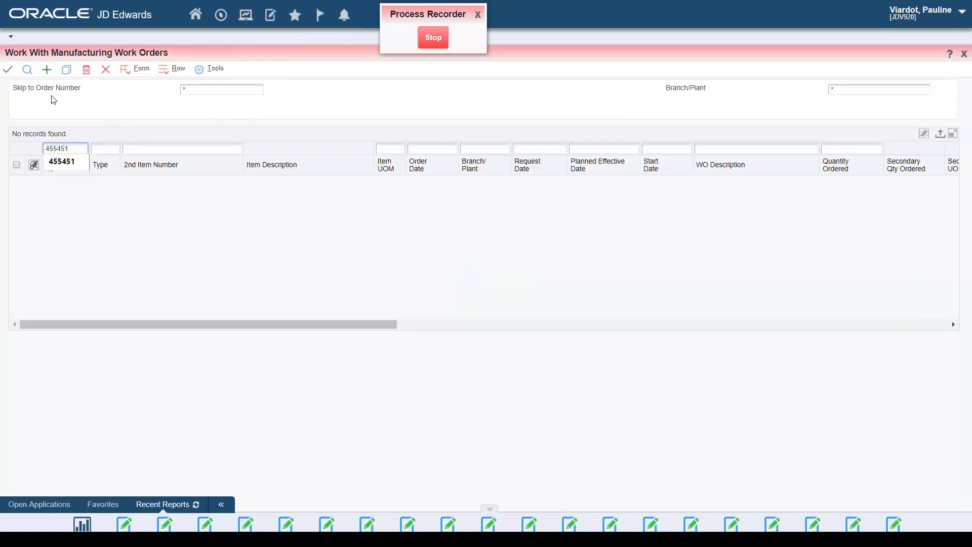
pyautogui.click(27, 70)
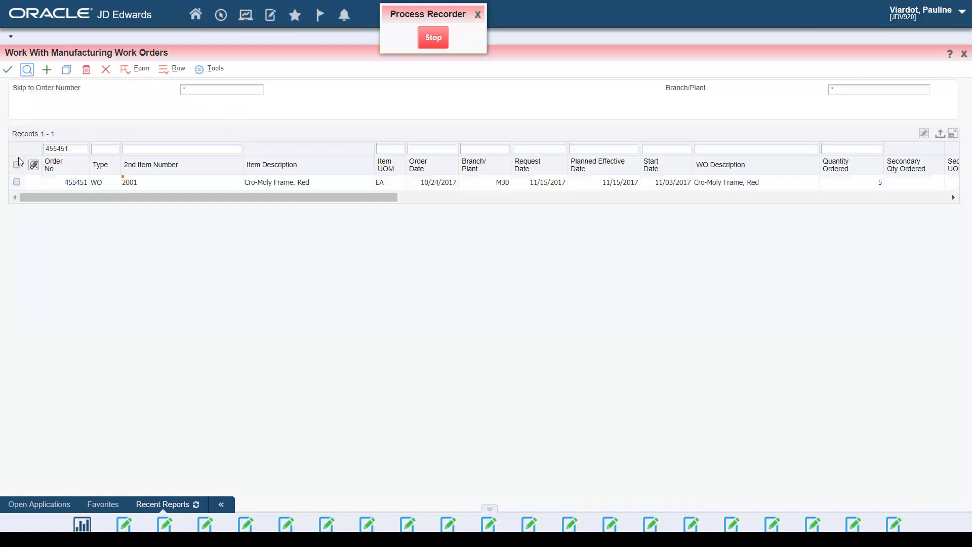
pyautogui.click(16, 182)
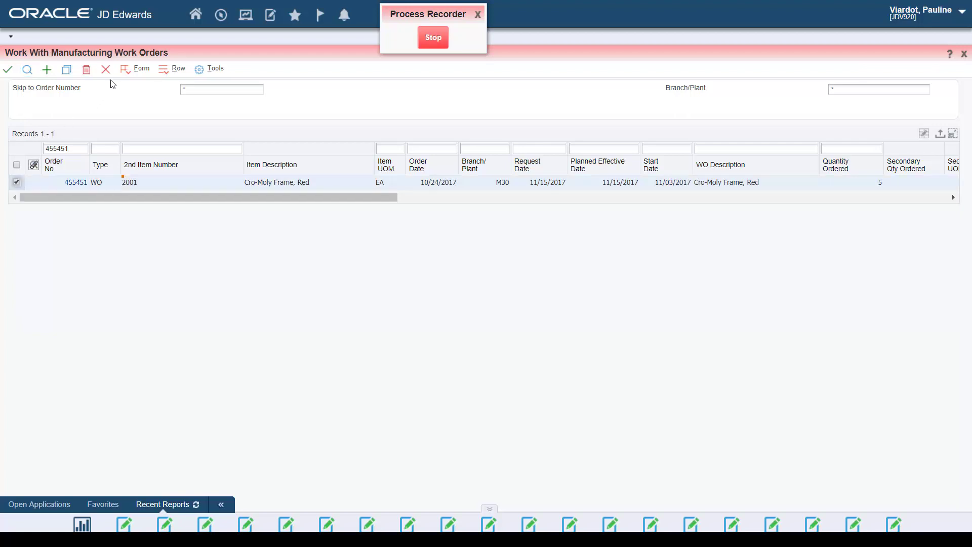
# Step: Add component 220 with quantity 20 to the work order's parts list and save
pyautogui.click(164, 70)
pyautogui.click(193, 164)
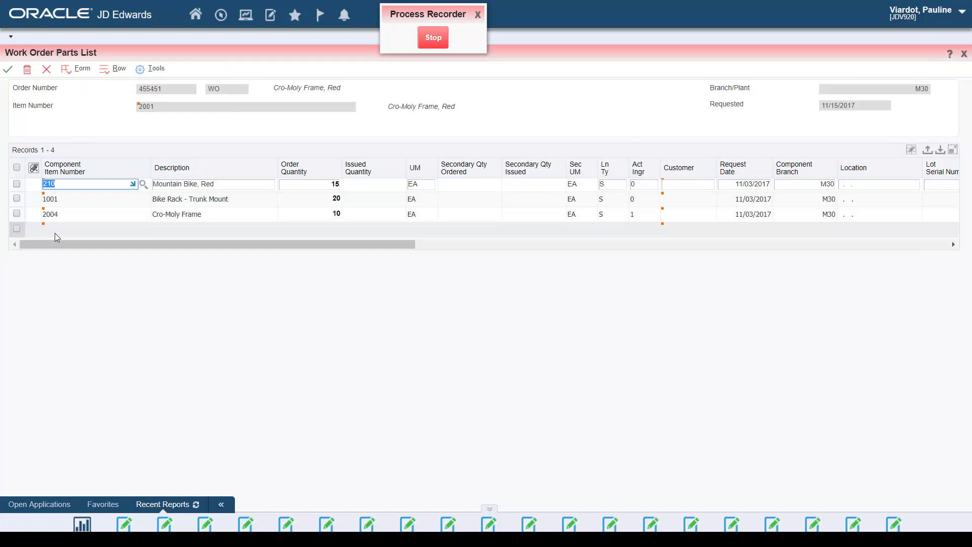
pyautogui.click(55, 231)
pyautogui.write('220')
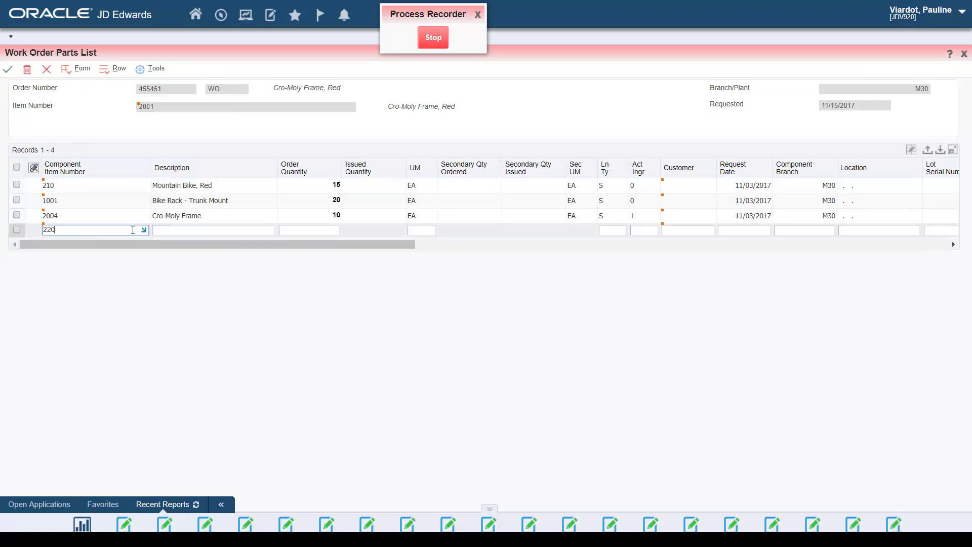
pyautogui.press('Tab')
pyautogui.press('Tab')
pyautogui.write('20')
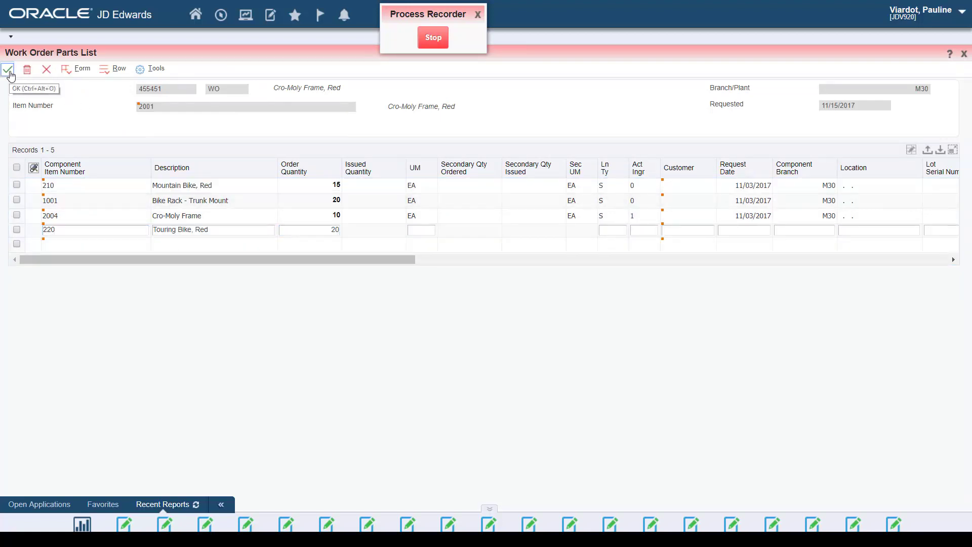
pyautogui.click(8, 70)
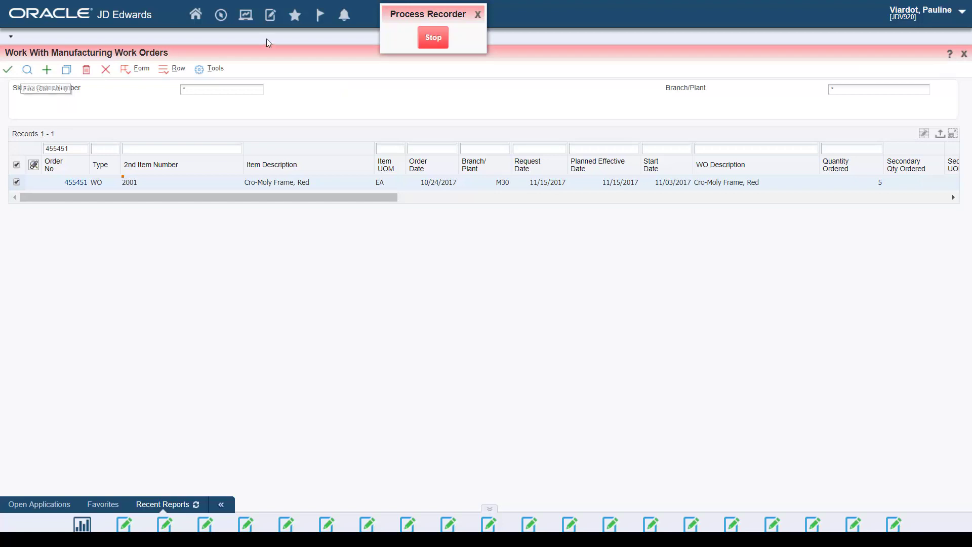
# Step: Stop recording and save it as OrderParts, product code 55, returning 2nd Item Number
pyautogui.click(433, 38)
pyautogui.write('OrderPa')
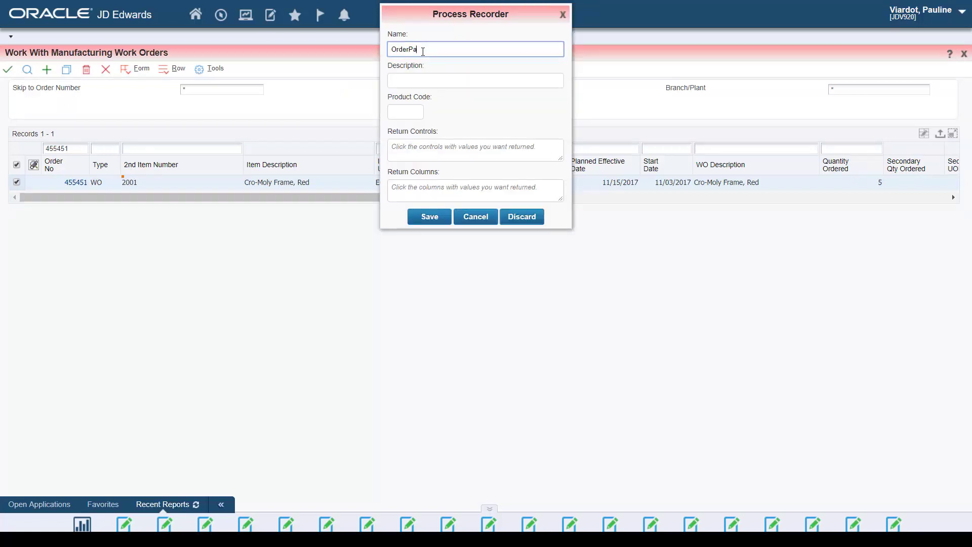
pyautogui.write('rts')
pyautogui.press('Tab')
pyautogui.press('Tab')
pyautogui.write('55')
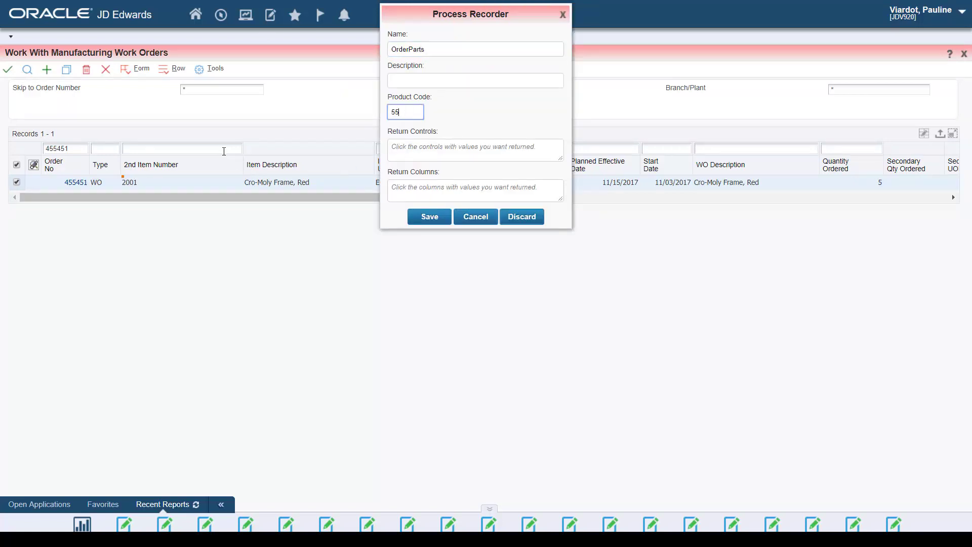
pyautogui.click(224, 151)
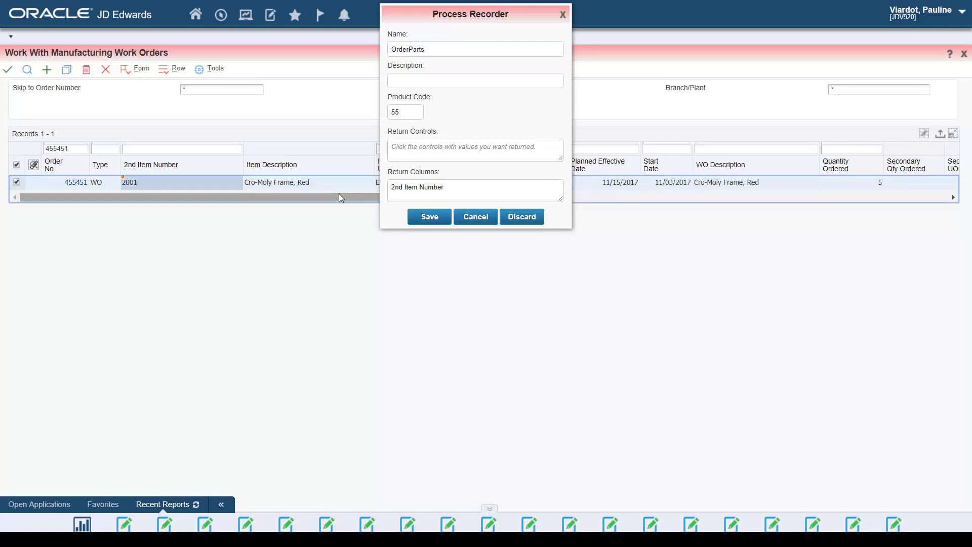
pyautogui.click(430, 218)
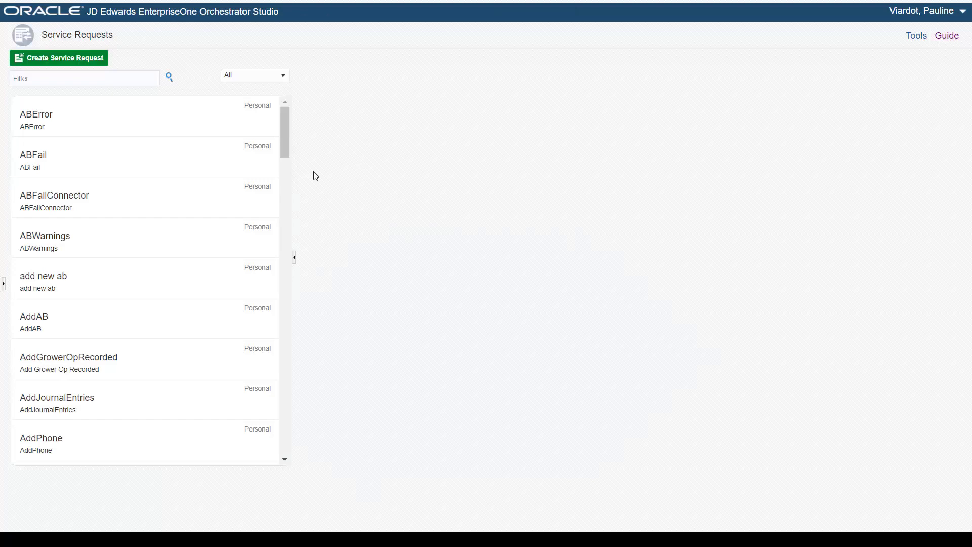
# Step: Open OrderParts in the editor and clear the Order No default 455451
pyautogui.scroll(-20, 243, 192)
pyautogui.click(238, 241)
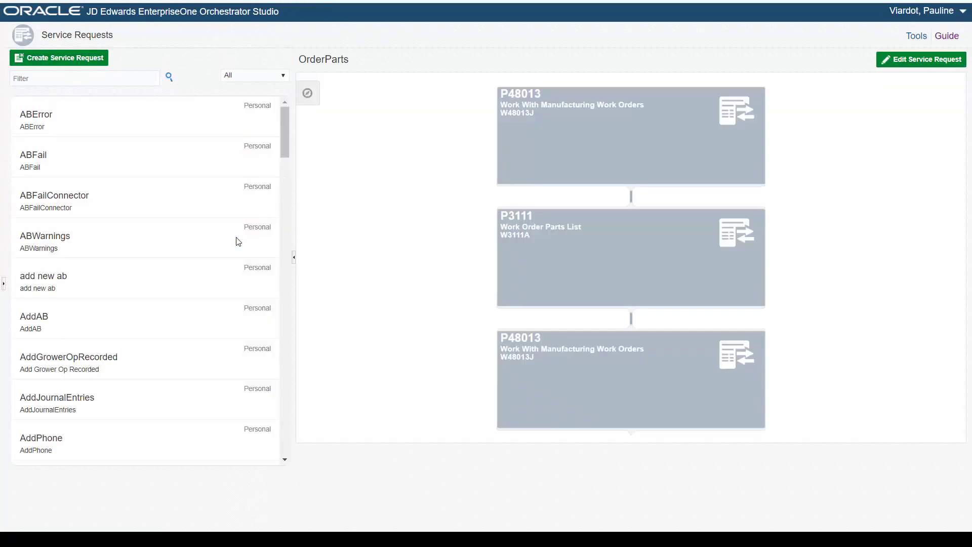
pyautogui.click(914, 59)
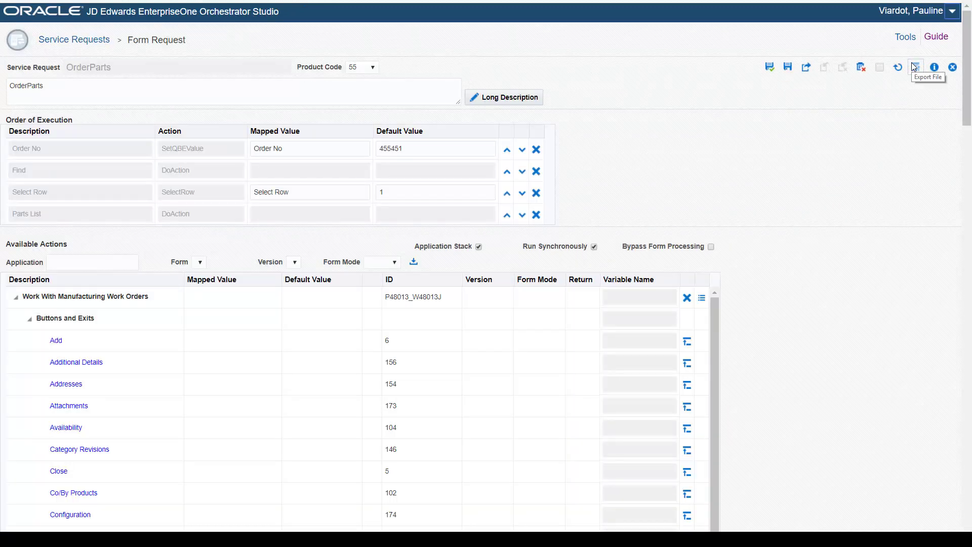
pyautogui.click(443, 148)
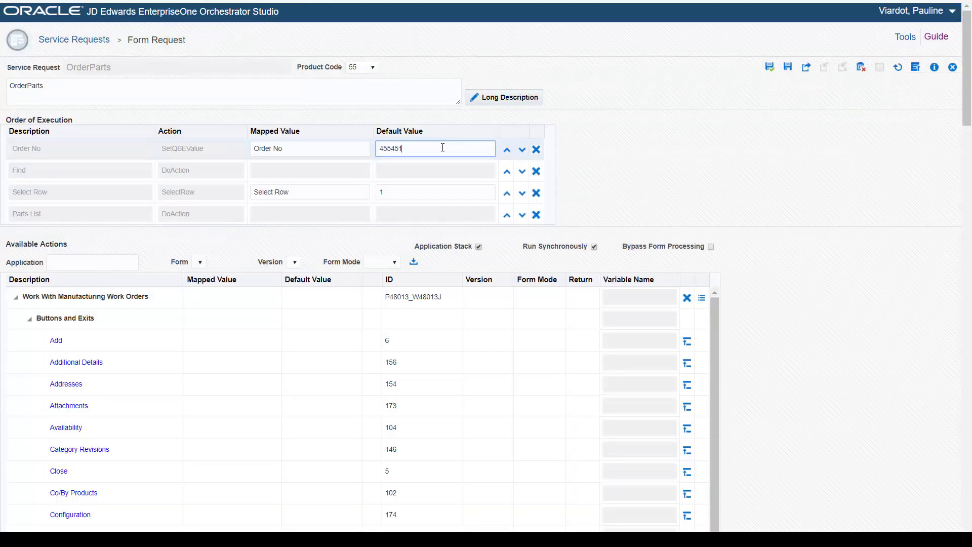
pyautogui.moveTo(443, 147); pyautogui.dragTo(371, 144)
pyautogui.press('BackSpace')
# Step: In the Work Order Parts List form, clear the Component Item Number default 220
pyautogui.click(16, 297)
pyautogui.click(36, 324)
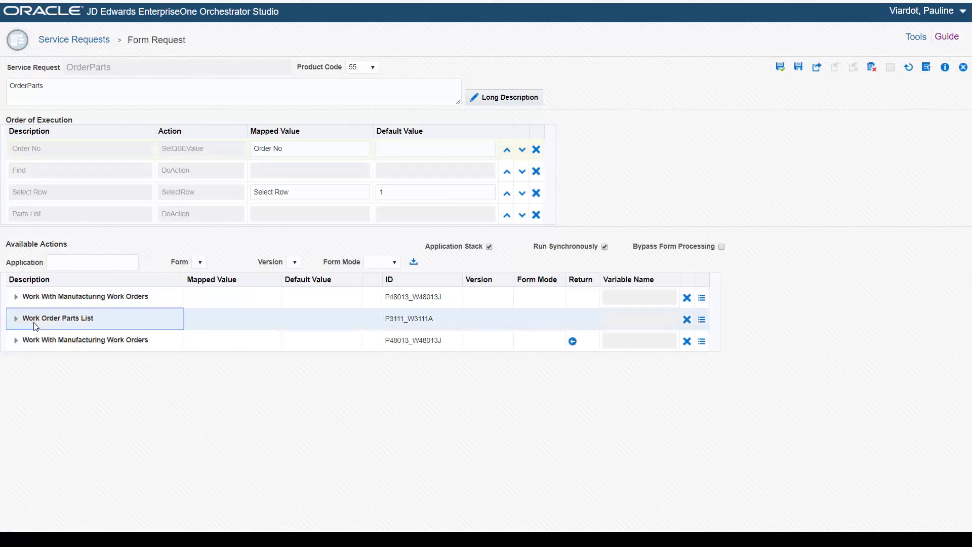
pyautogui.click(392, 148)
pyautogui.moveTo(392, 147); pyautogui.dragTo(381, 170)
pyautogui.press('BackSpace')
pyautogui.click(391, 170)
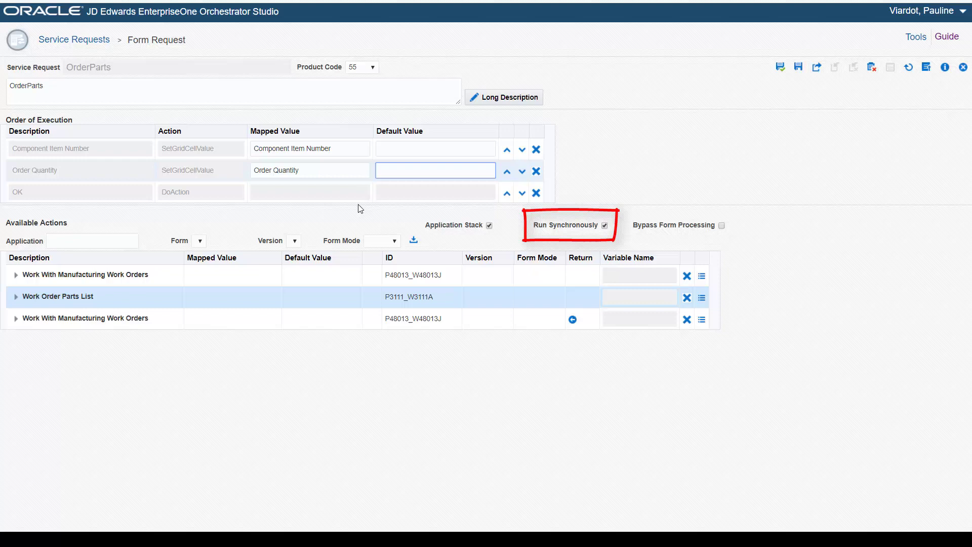
# Step: Load form W48013J - Work With Manufacturing Work Orders from application P48013
pyautogui.click(118, 242)
pyautogui.write('P48013')
pyautogui.press('Tab')
pyautogui.click(248, 245)
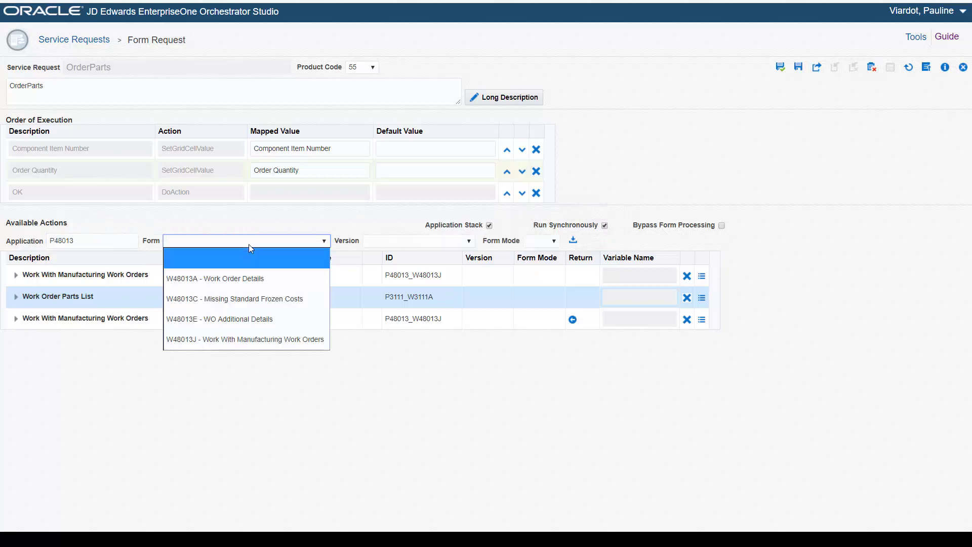
pyautogui.click(245, 339)
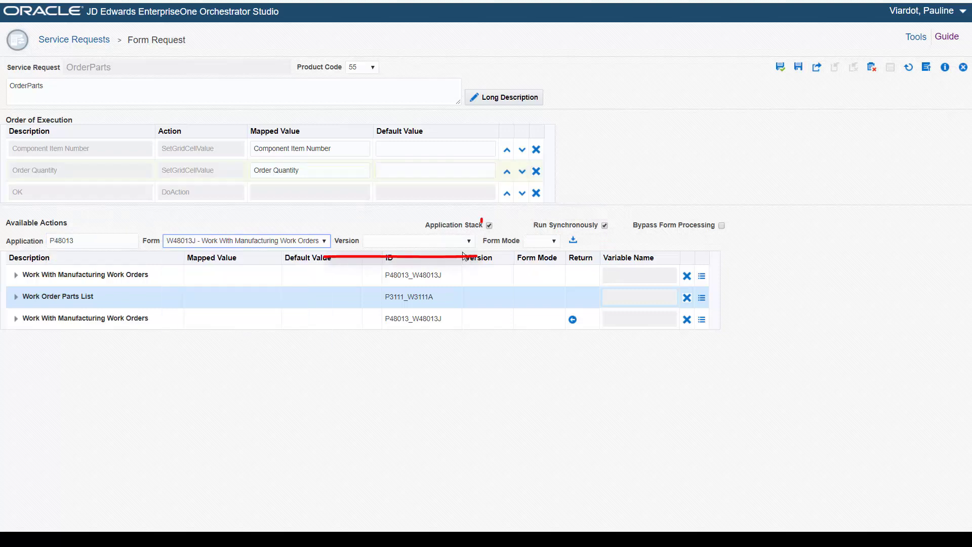
pyautogui.click(578, 243)
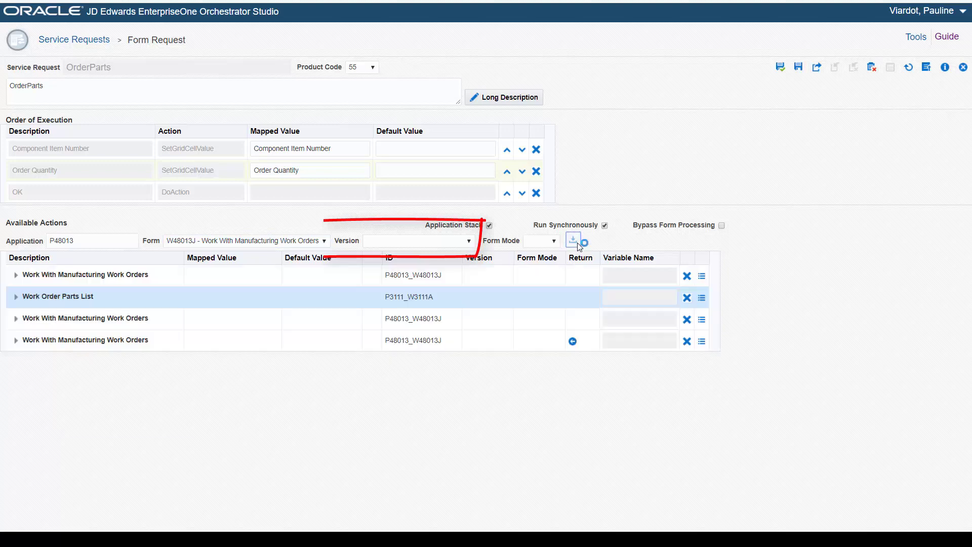
# Step: In the new form's grid, leave Select Row's mapped value empty and give it default 3
pyautogui.click(16, 340)
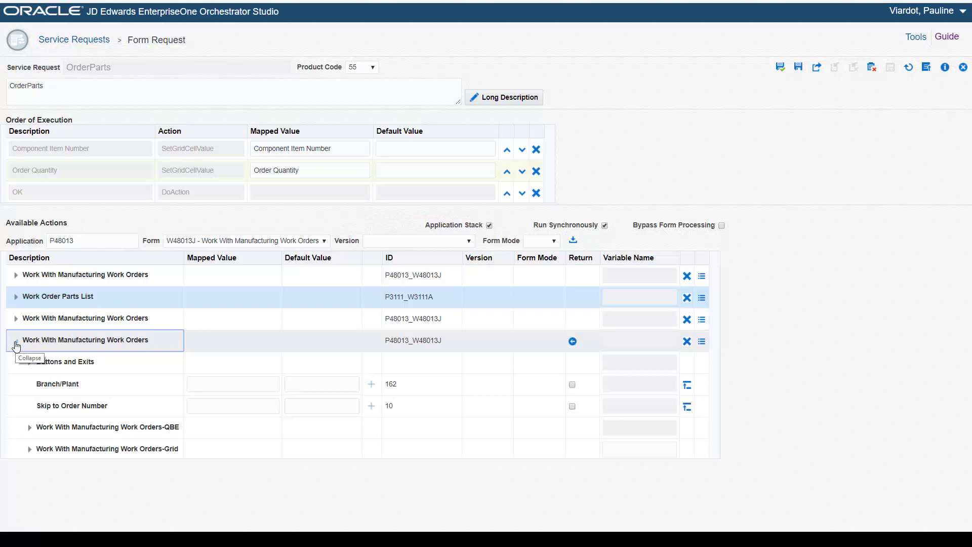
pyautogui.click(29, 449)
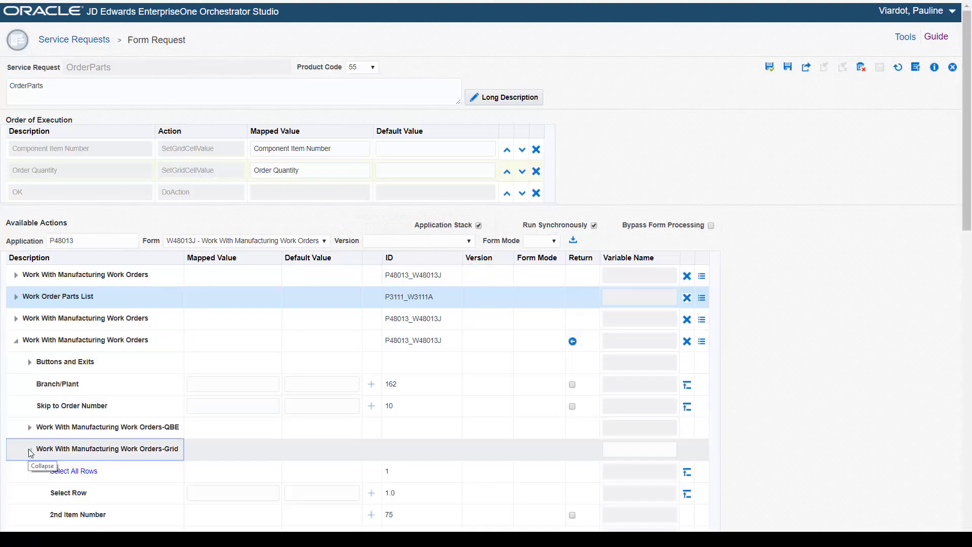
pyautogui.scroll(-3, 28, 450)
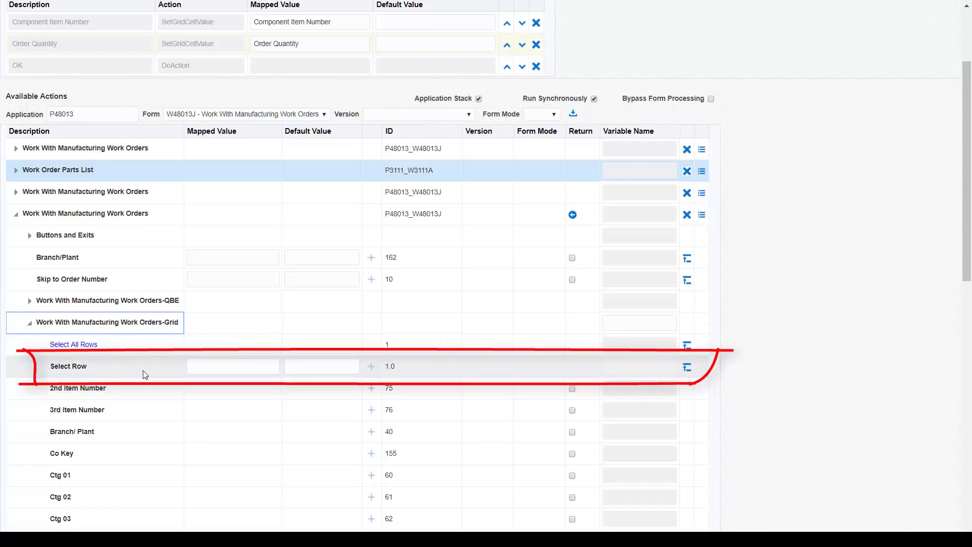
pyautogui.click(203, 367)
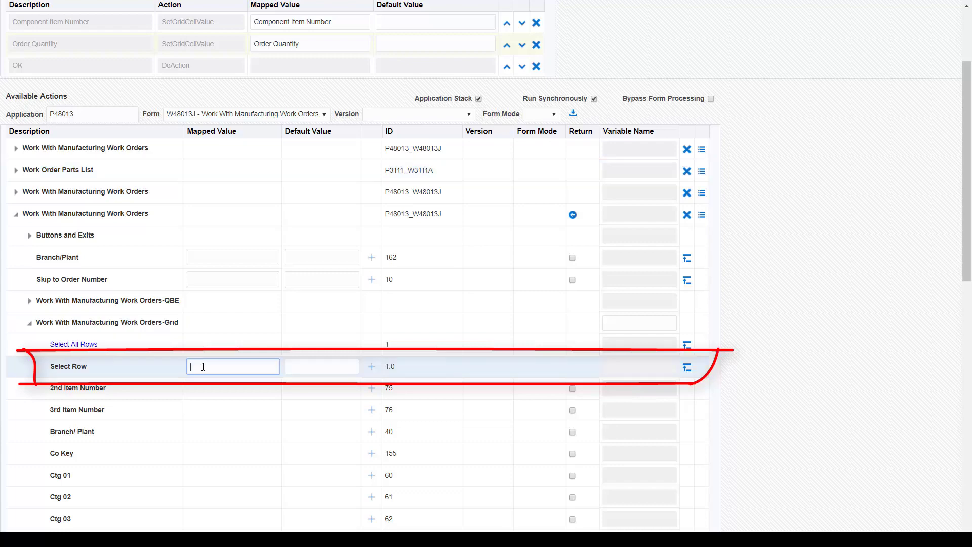
pyautogui.write('rownumber')
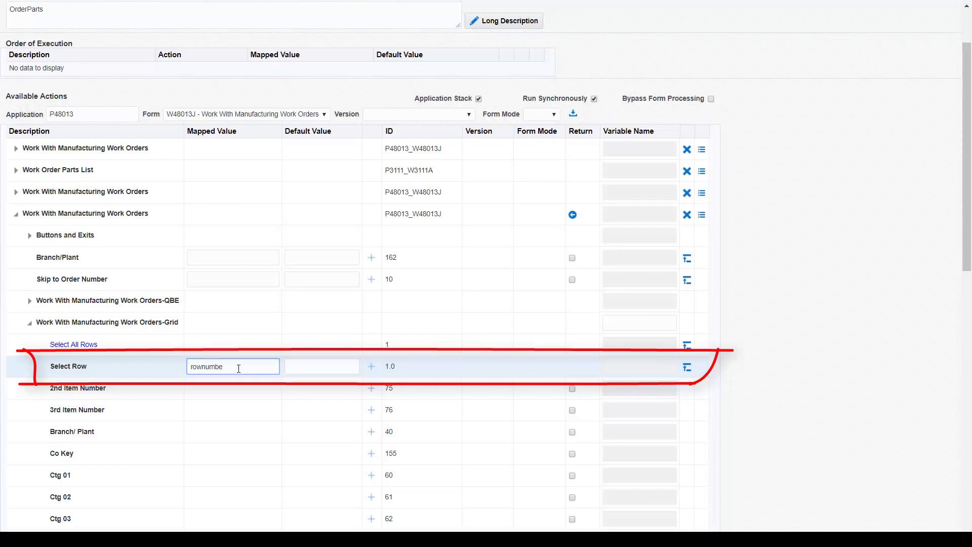
pyautogui.press('BackSpace')
pyautogui.press('BackSpace')
pyautogui.press('BackSpace')
pyautogui.press('BackSpace')
pyautogui.press('BackSpace')
pyautogui.press('BackSpace')
pyautogui.press('BackSpace')
pyautogui.press('BackSpace')
pyautogui.press('BackSpace')
pyautogui.click(291, 366)
pyautogui.write('3')
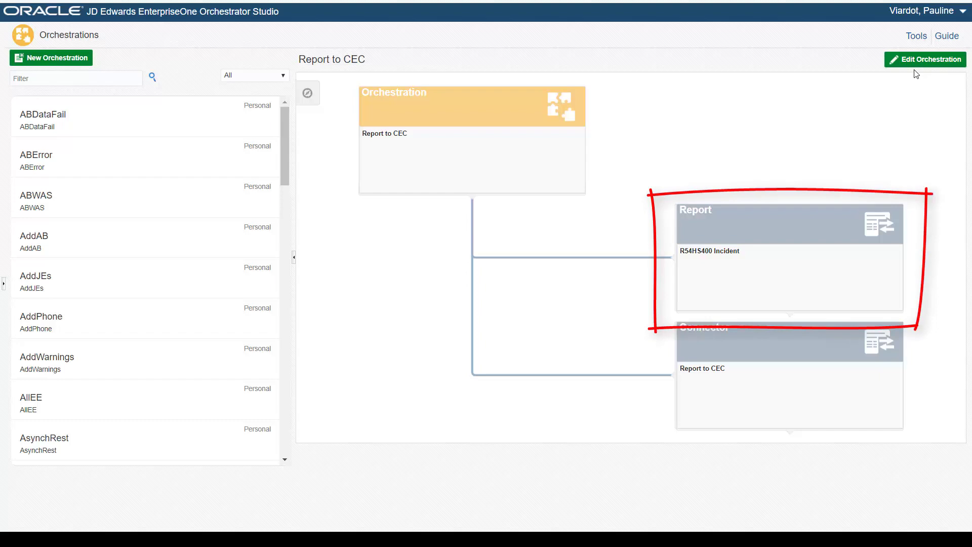
# Step: Edit the selected Report to CEC orchestration
pyautogui.click(920, 60)
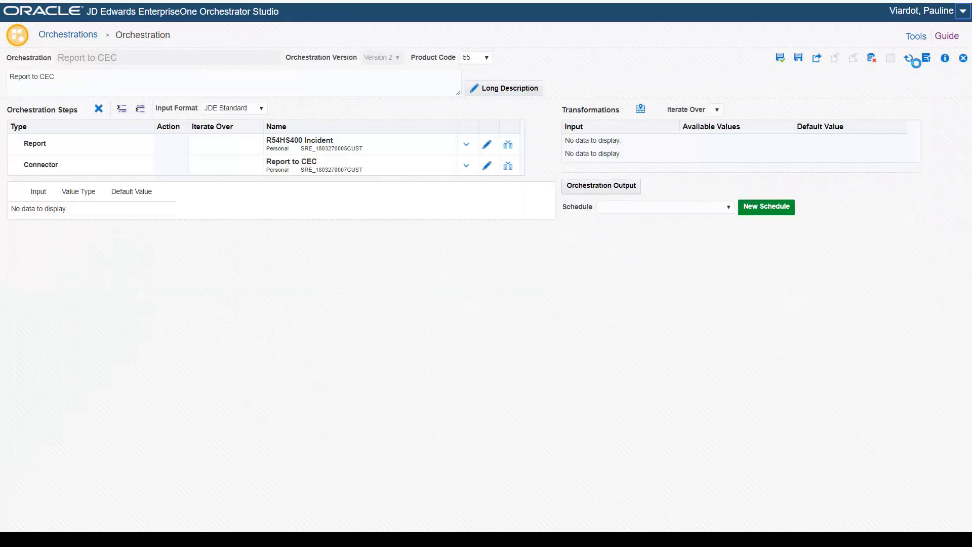
# Step: Edit the R54HS400 Incident report step, trying Blind Execution and Report Interconnects before settling on Override Version
pyautogui.click(486, 147)
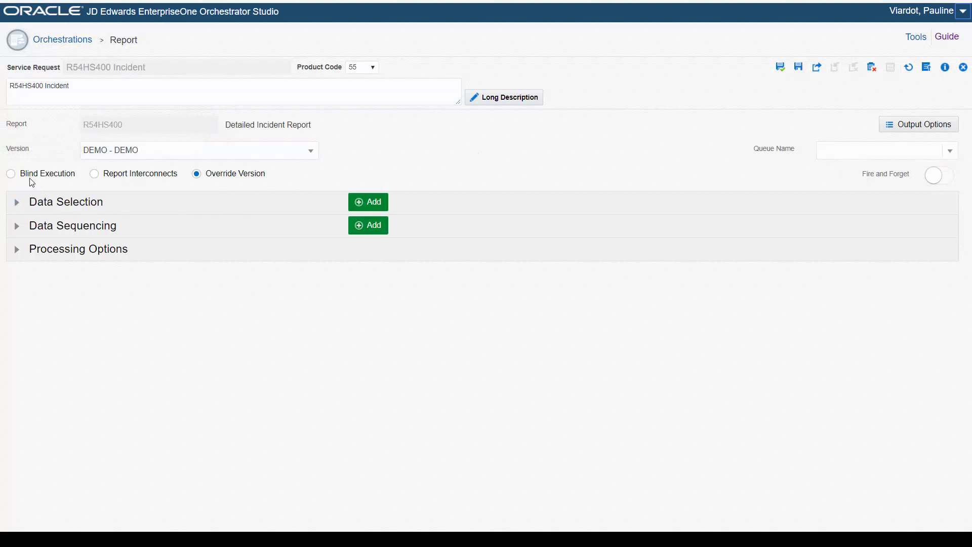
pyautogui.click(12, 174)
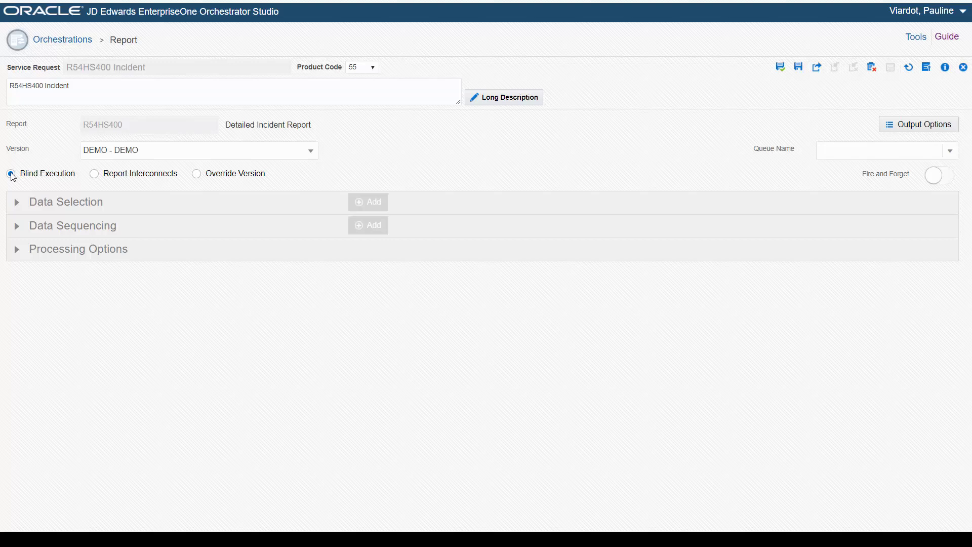
pyautogui.click(94, 174)
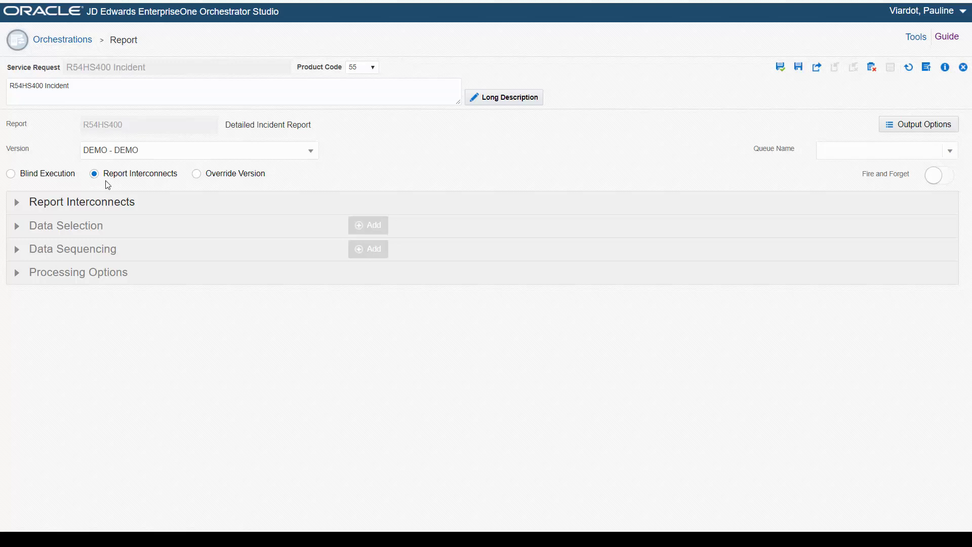
pyautogui.click(196, 175)
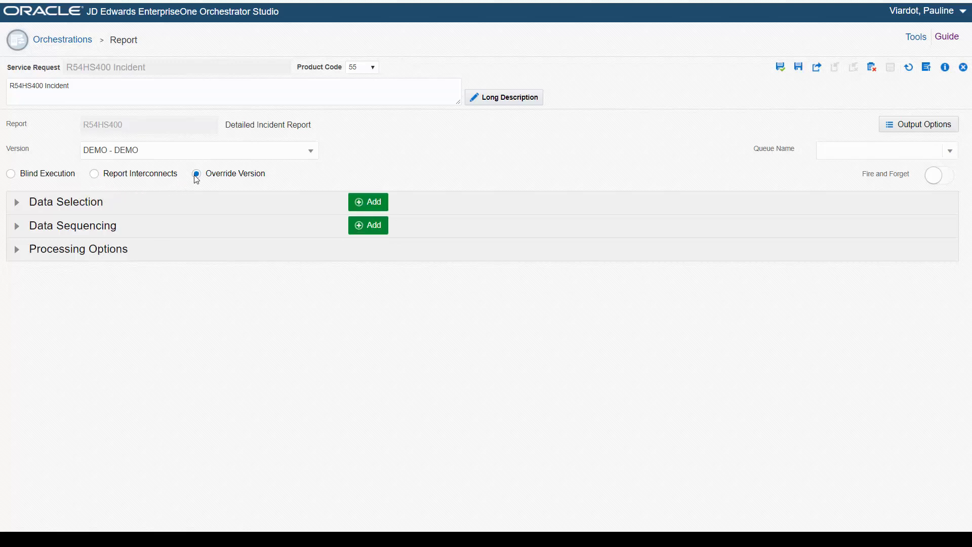
# Step: Add a Data Selection condition and show the Print processing options
pyautogui.click(18, 204)
pyautogui.click(359, 202)
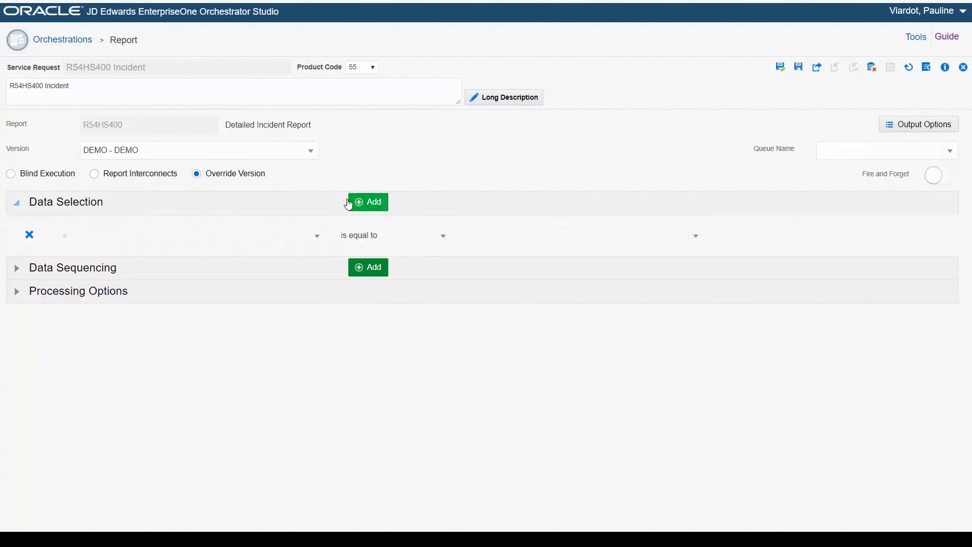
pyautogui.click(18, 295)
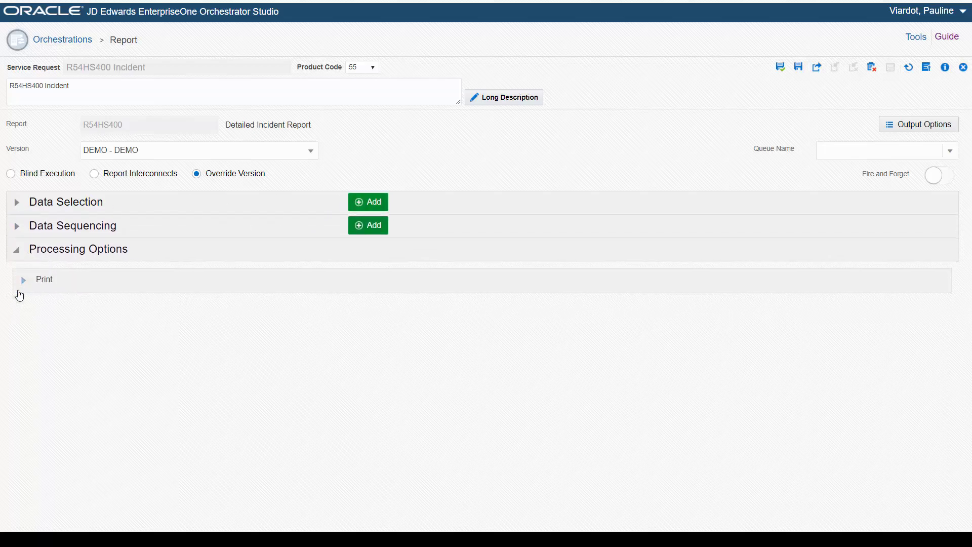
pyautogui.click(24, 281)
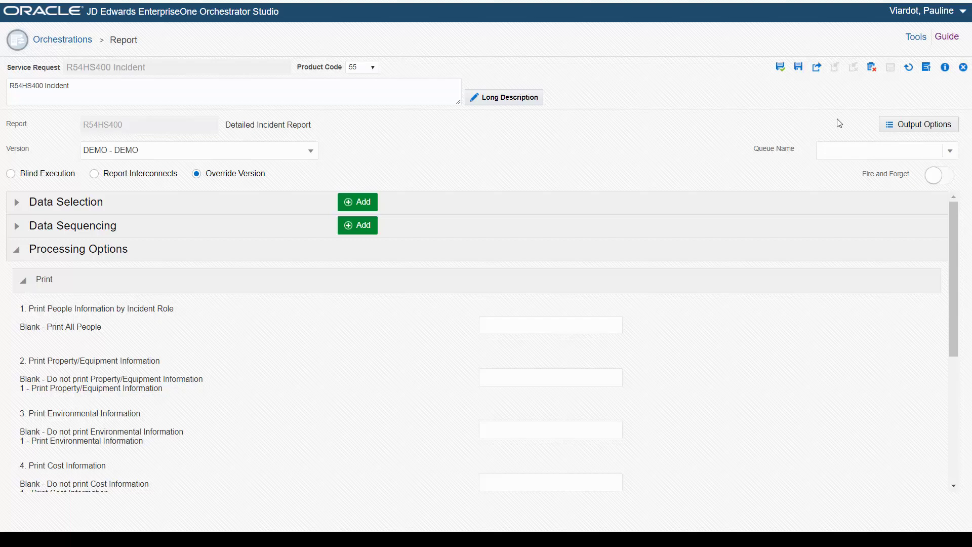
# Step: Close the report editor and create a new Connector service request
pyautogui.click(963, 69)
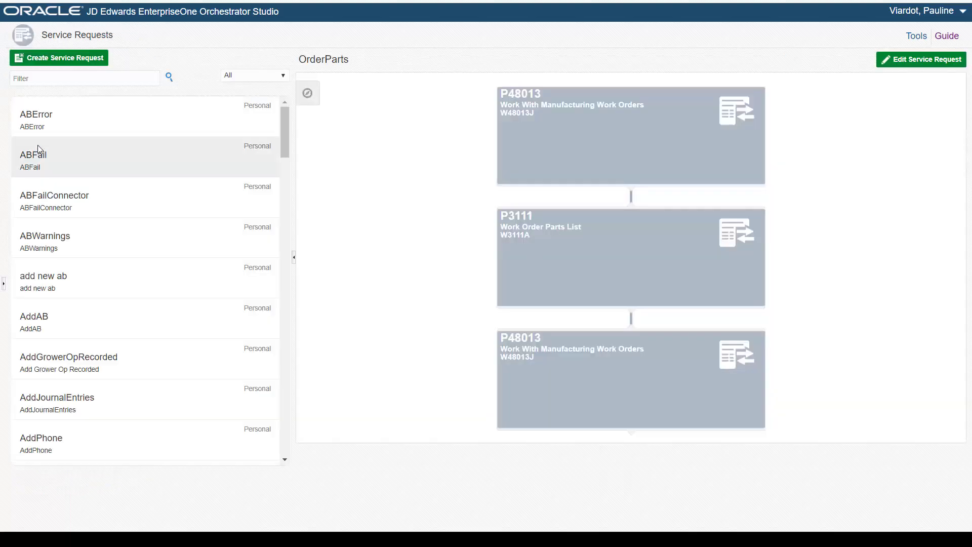
pyautogui.click(80, 62)
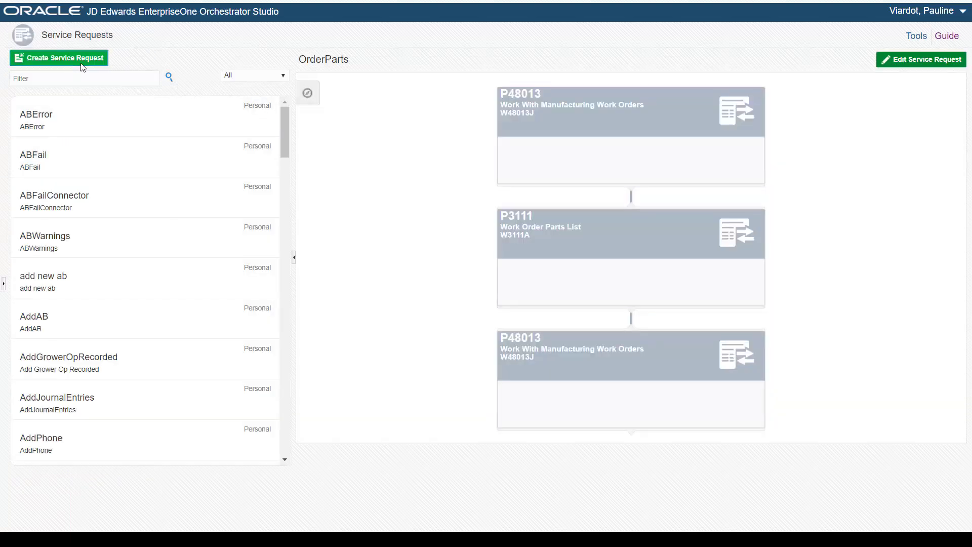
pyautogui.click(102, 155)
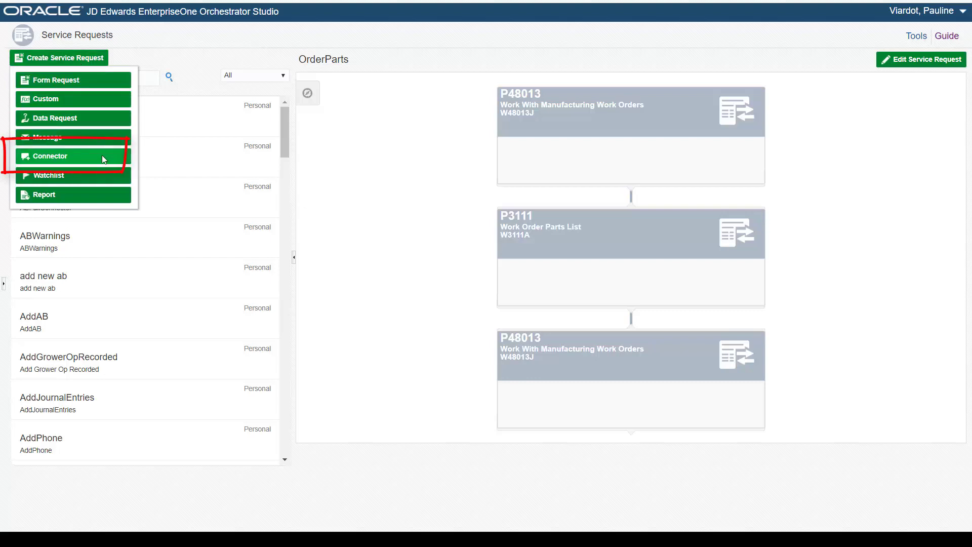
# Step: Name it 'Transfer Report to Oracle Cloud' and list the available connections
pyautogui.click(80, 69)
pyautogui.write('Transfer Re')
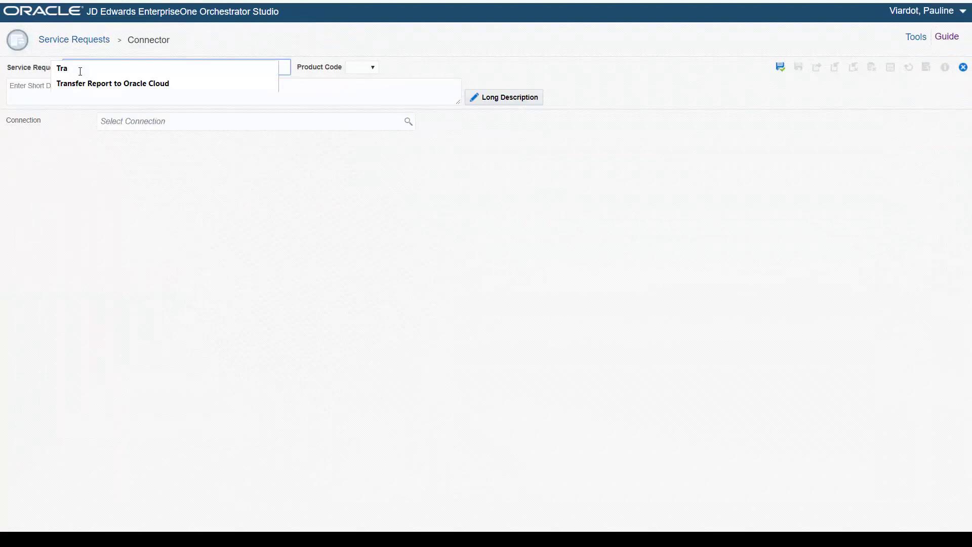
pyautogui.click(88, 82)
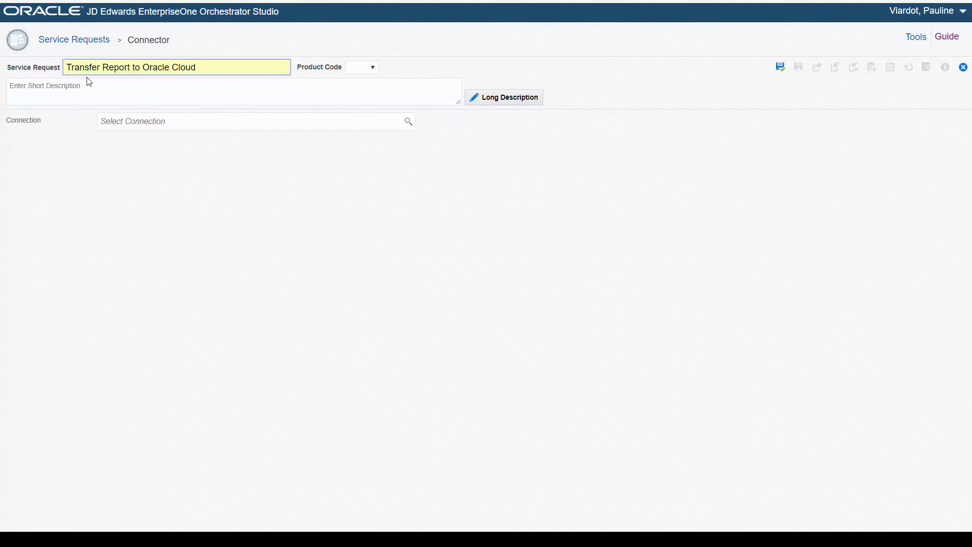
pyautogui.click(226, 103)
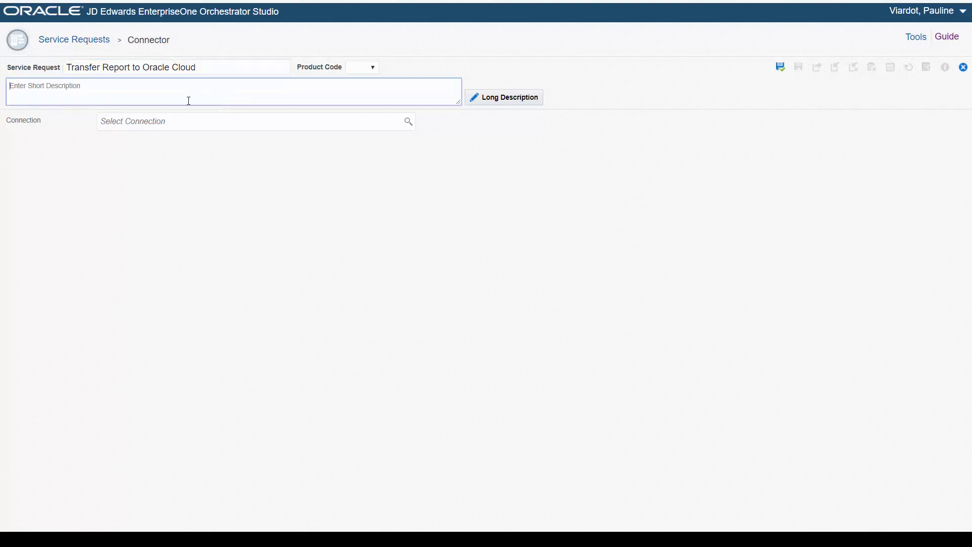
pyautogui.click(197, 120)
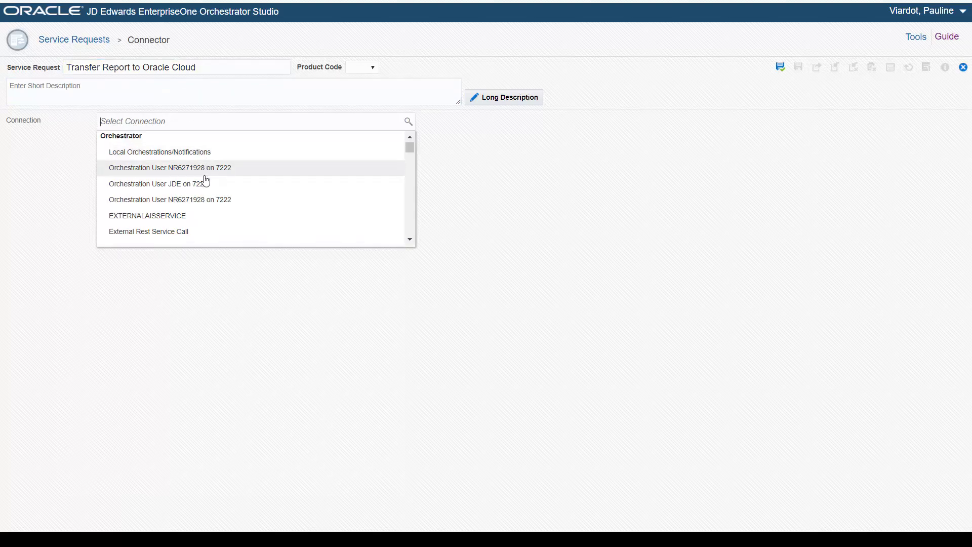
pyautogui.scroll(-10, 203, 182)
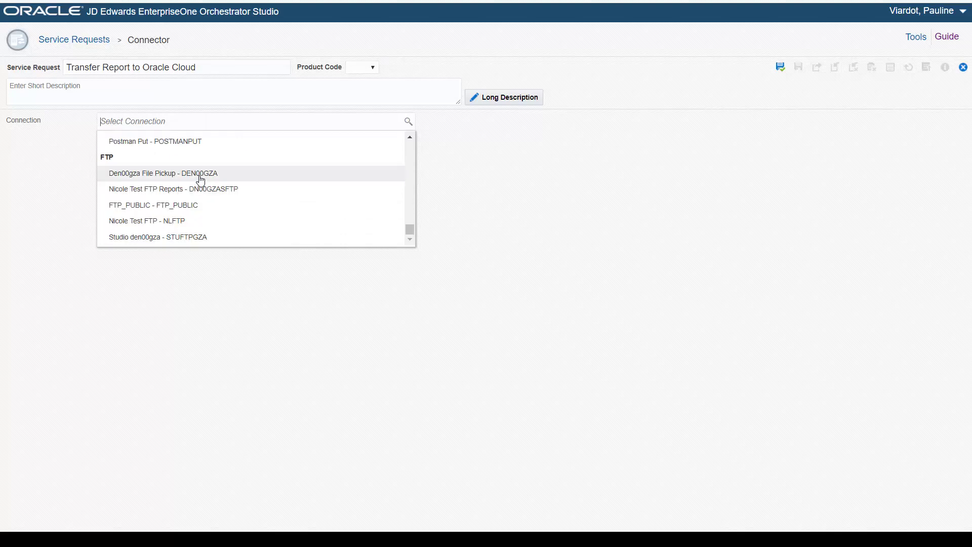
# Step: Pick the Den00gza File Pickup connection, set File transfer type Receive, then clear the connection to list all
pyautogui.click(202, 174)
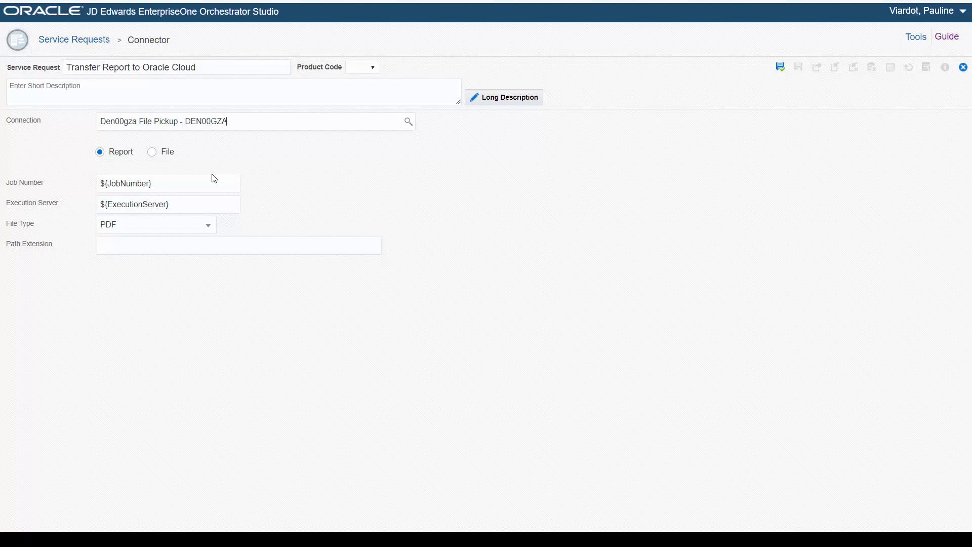
pyautogui.click(153, 154)
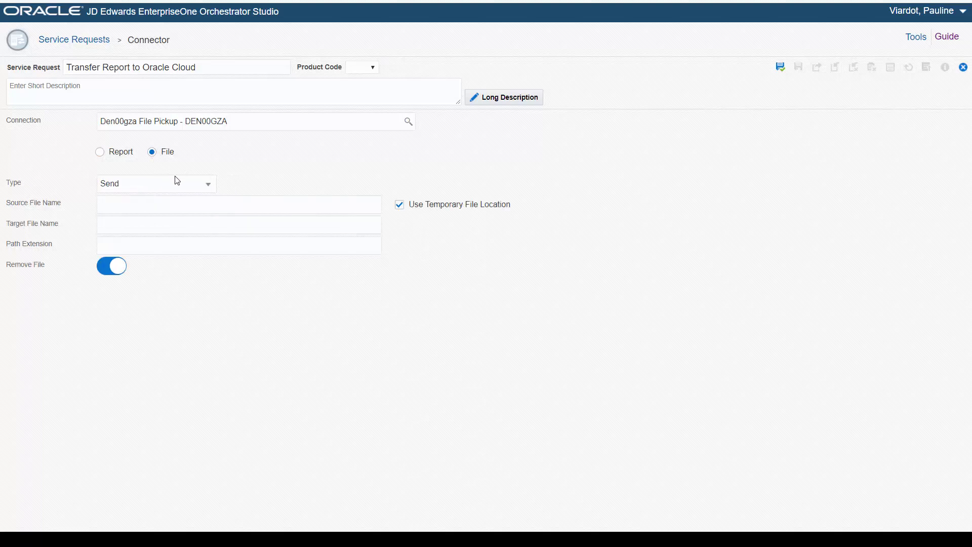
pyautogui.click(192, 185)
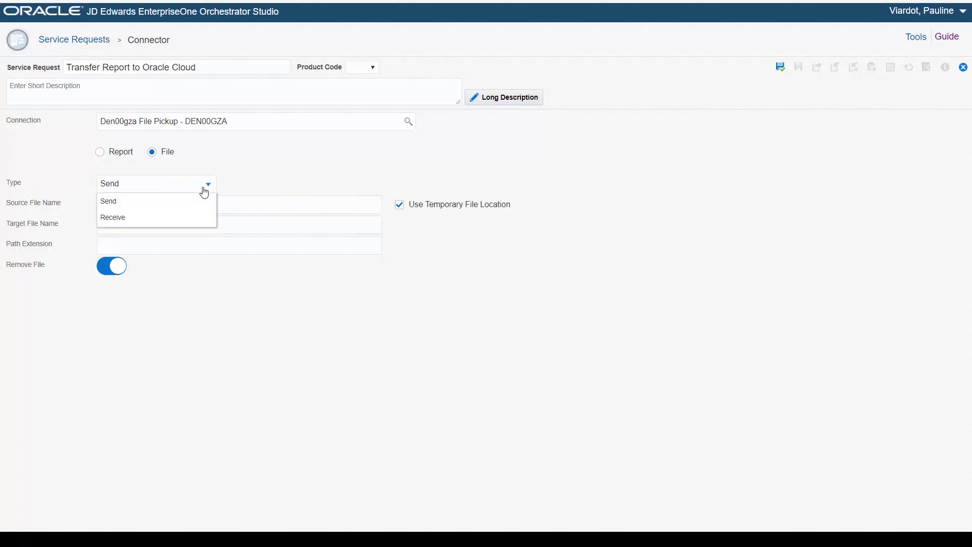
pyautogui.click(197, 219)
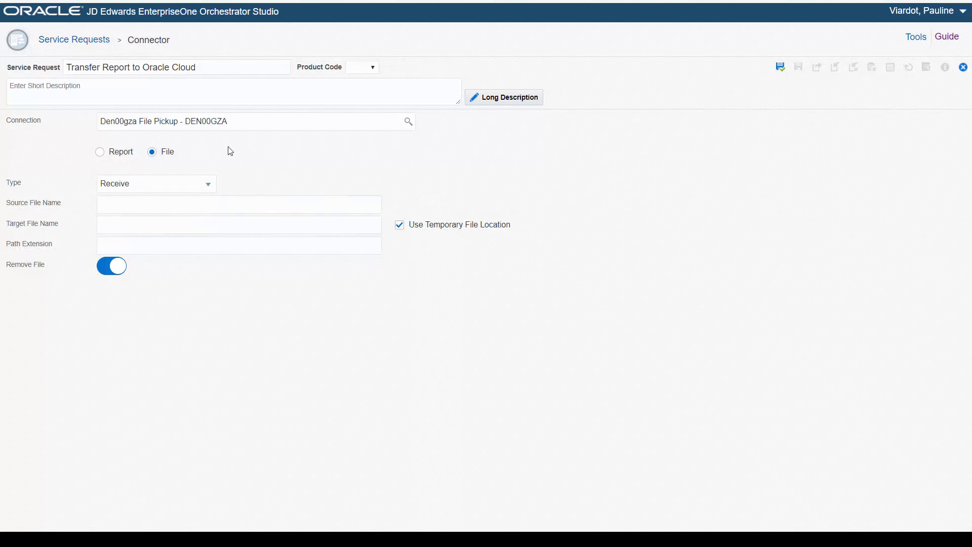
pyautogui.click(236, 122)
pyautogui.press('BackSpace')
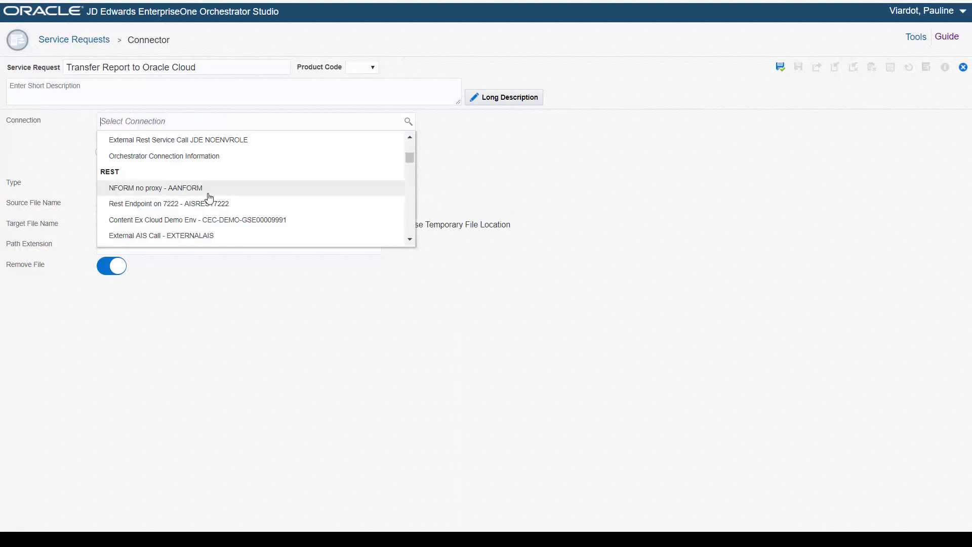
# Step: Choose the Content Ex Cloud Demo Env connection, keep GET as HTTP method, and show Pathing values
pyautogui.click(235, 221)
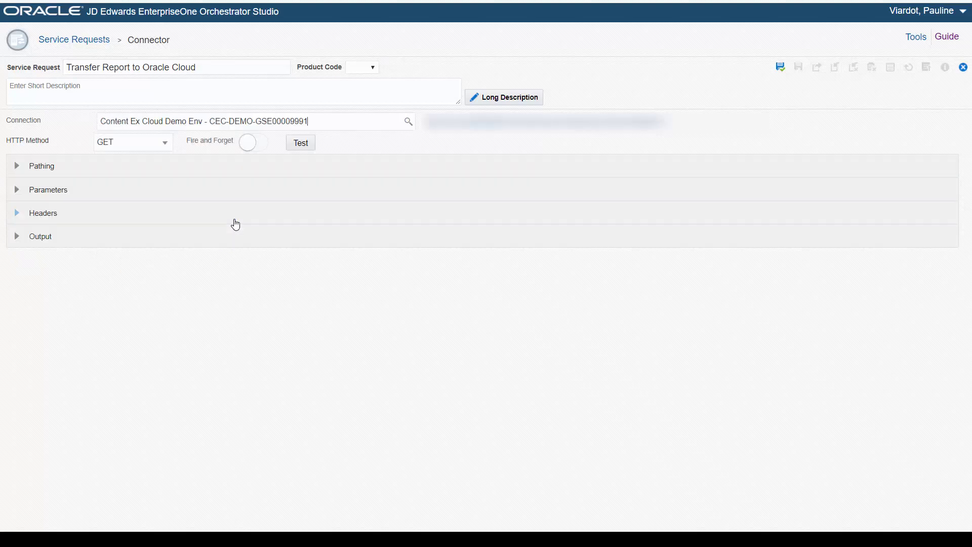
pyautogui.click(170, 146)
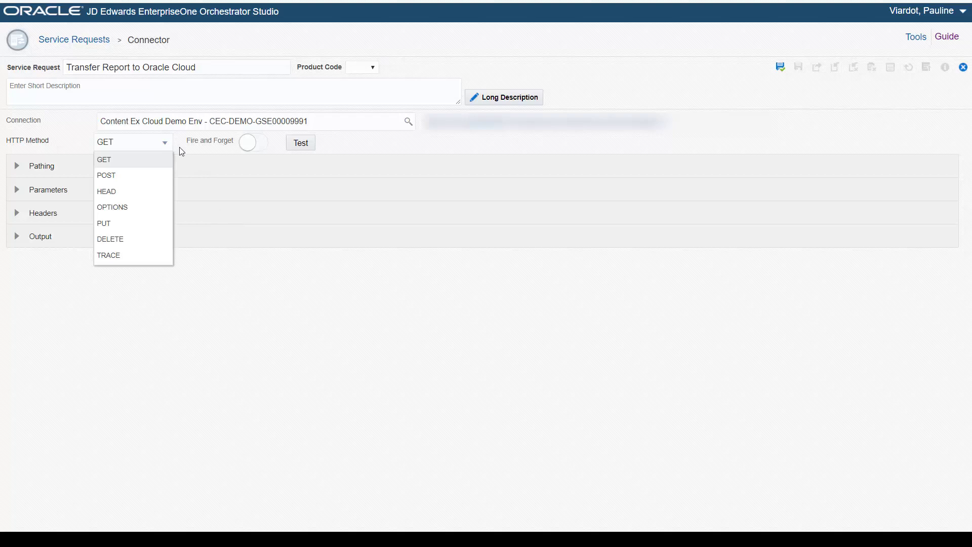
pyautogui.click(182, 154)
pyautogui.click(23, 173)
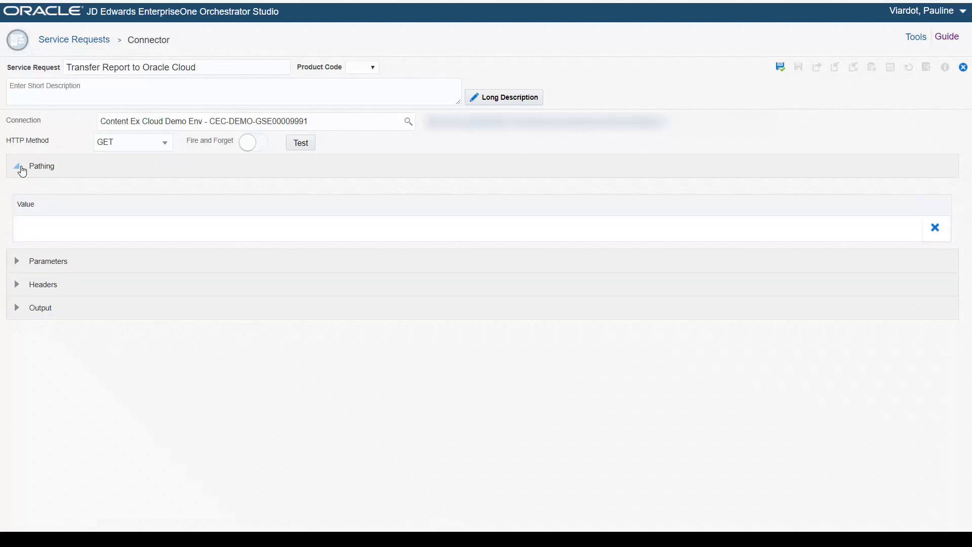
# Step: Close the REST connector service request
pyautogui.click(963, 68)
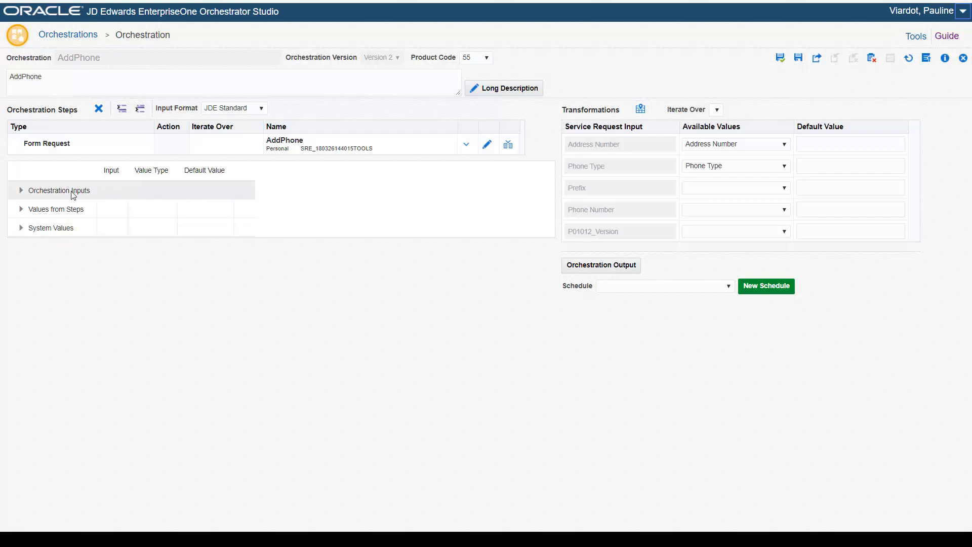
# Step: Expand Orchestration Inputs, Values from Steps and System Values for the AddPhone orchestration
pyautogui.click(21, 191)
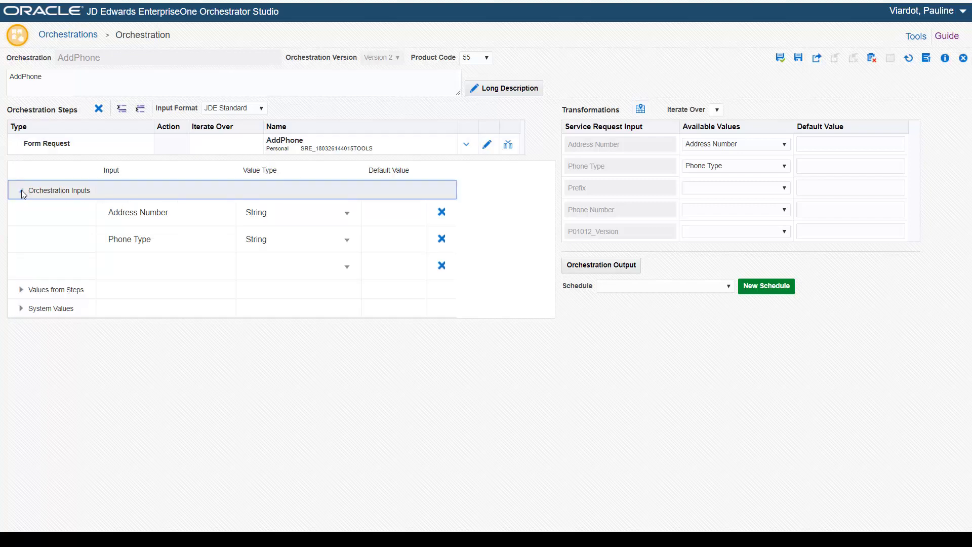
pyautogui.click(21, 290)
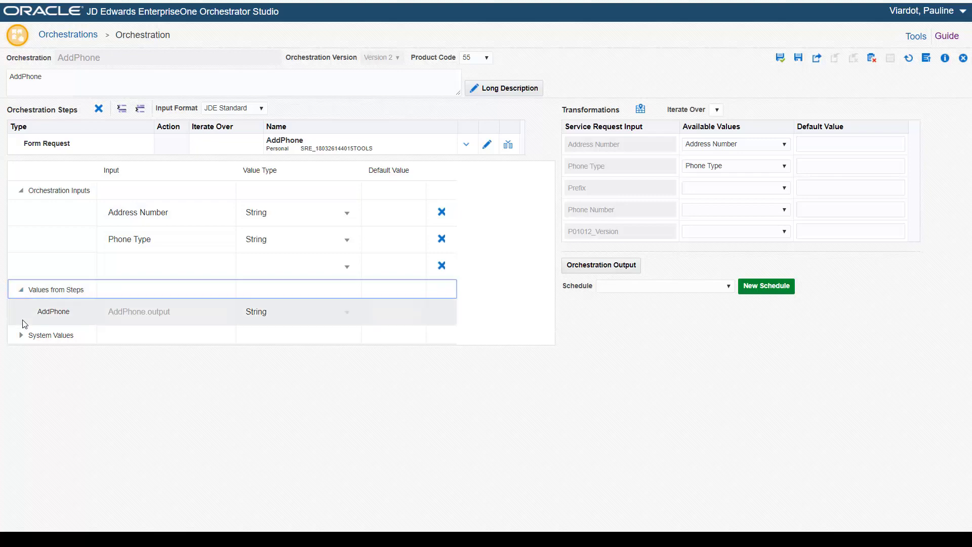
pyautogui.click(21, 335)
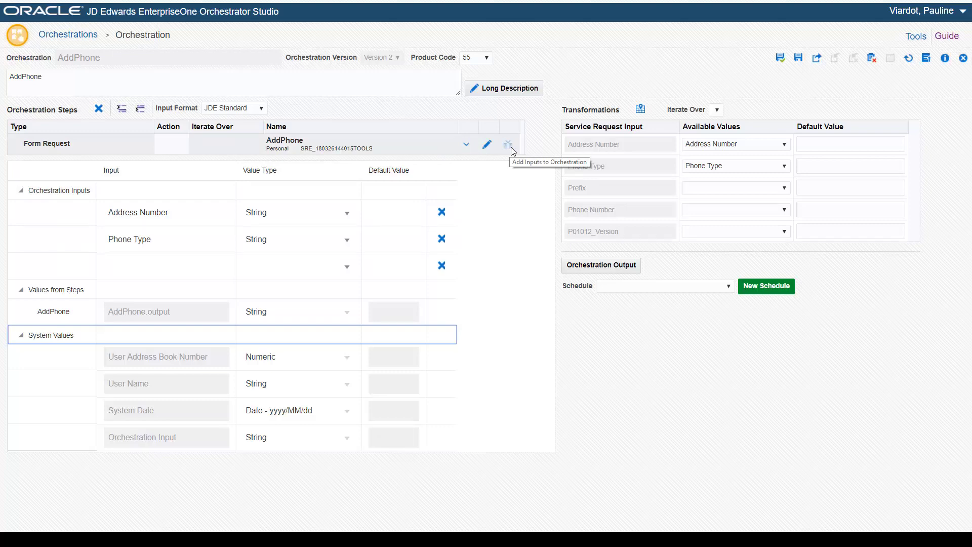
# Step: Add a new orchestration input named GridData with Value Type Array
pyautogui.click(195, 263)
pyautogui.write('GridData')
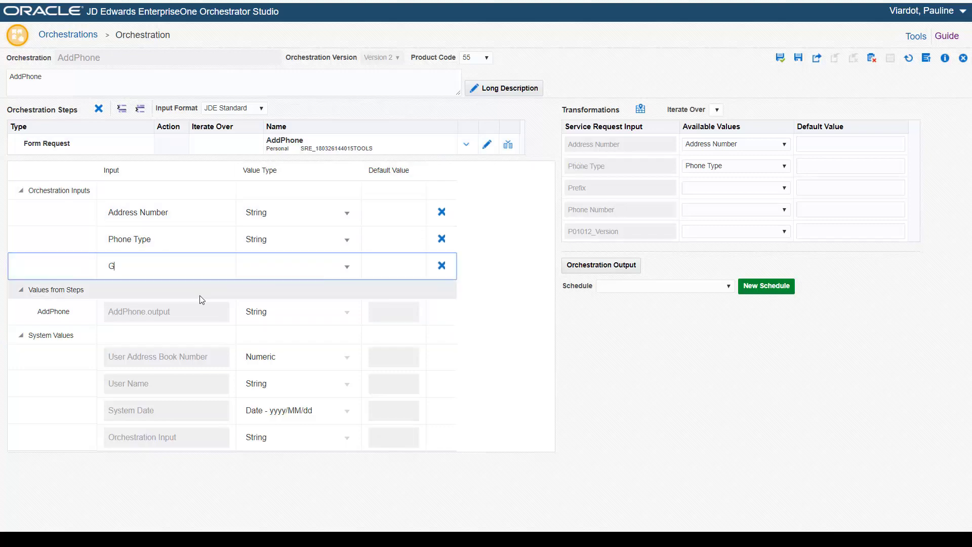
pyautogui.click(309, 270)
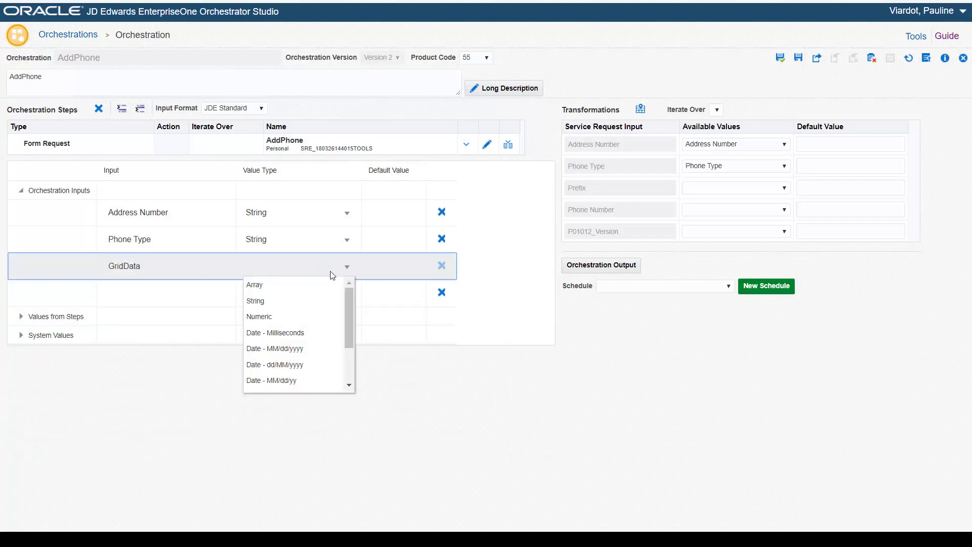
pyautogui.click(328, 284)
# Step: Add Numeric fields Prefix and Phone Number inside the GridData array
pyautogui.click(243, 293)
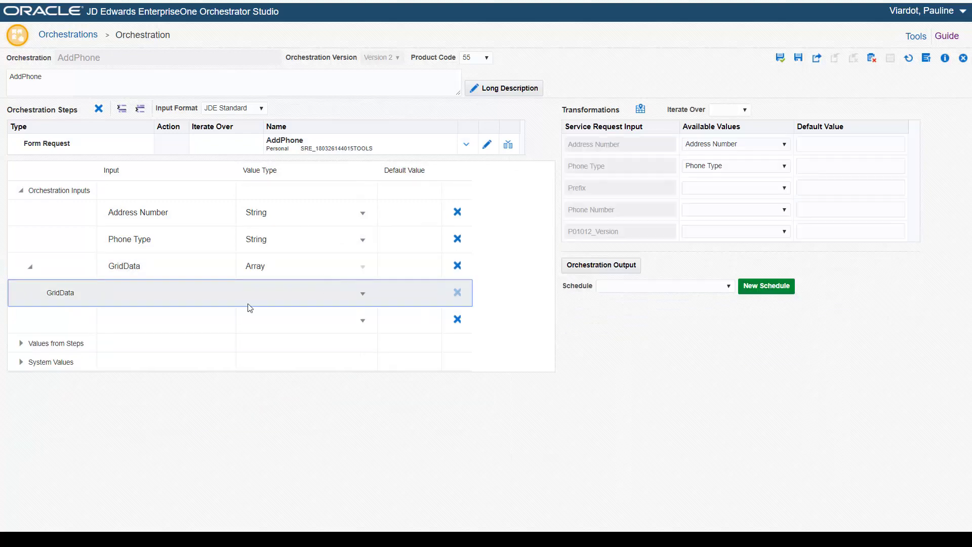
pyautogui.write('Prefix')
pyautogui.click(365, 294)
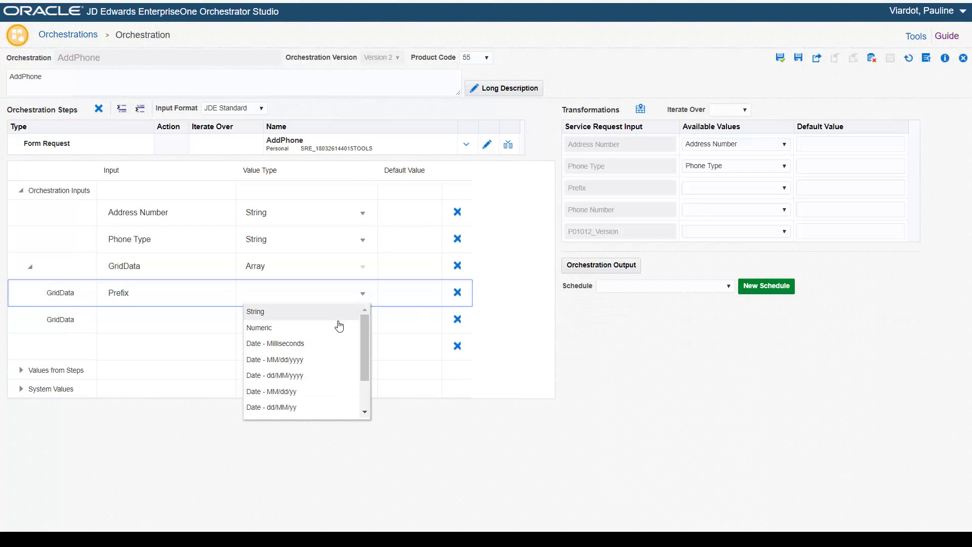
pyautogui.click(338, 326)
pyautogui.click(230, 320)
pyautogui.write('Phone Number')
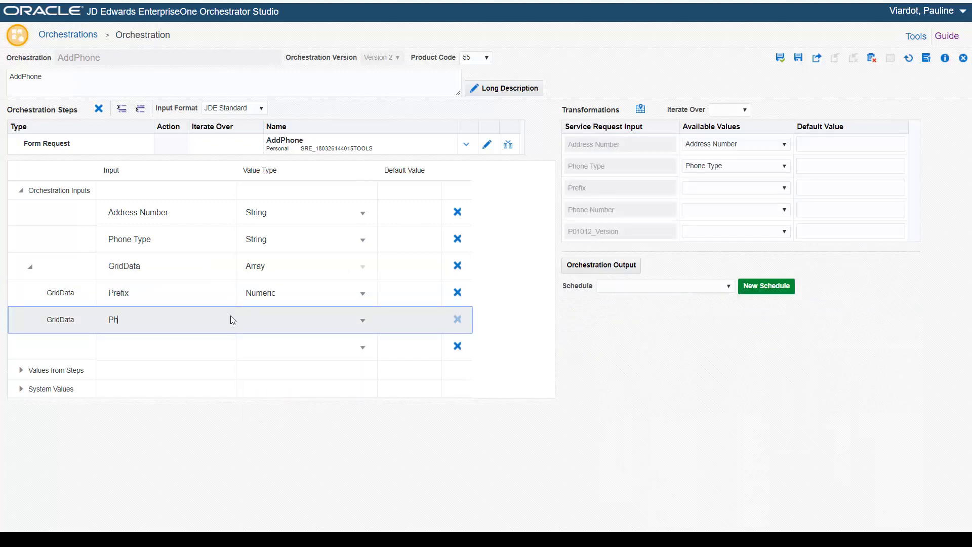
pyautogui.click(286, 321)
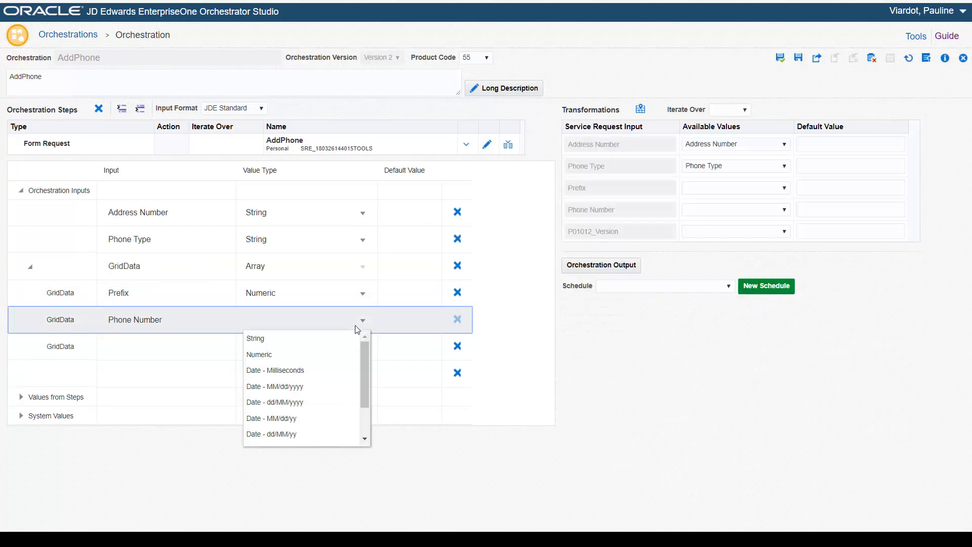
pyautogui.click(347, 352)
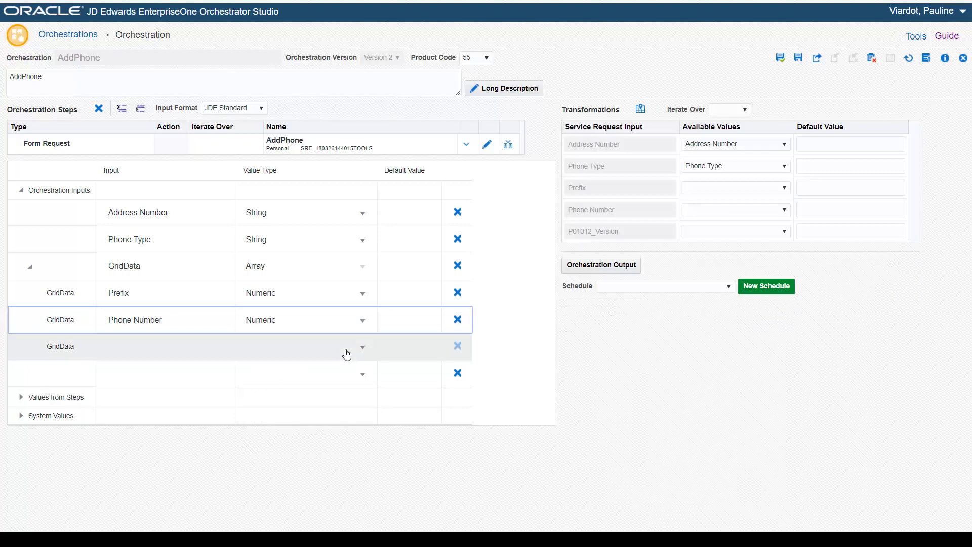
# Step: Set the AddPhone step to iterate over GridData, mapping Prefix and Phone Number to its fields
pyautogui.click(745, 111)
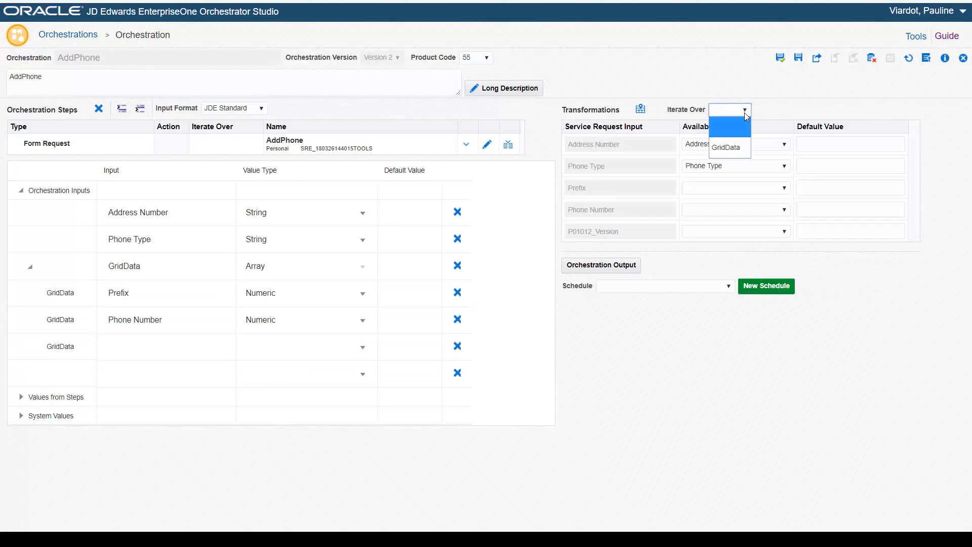
pyautogui.click(743, 147)
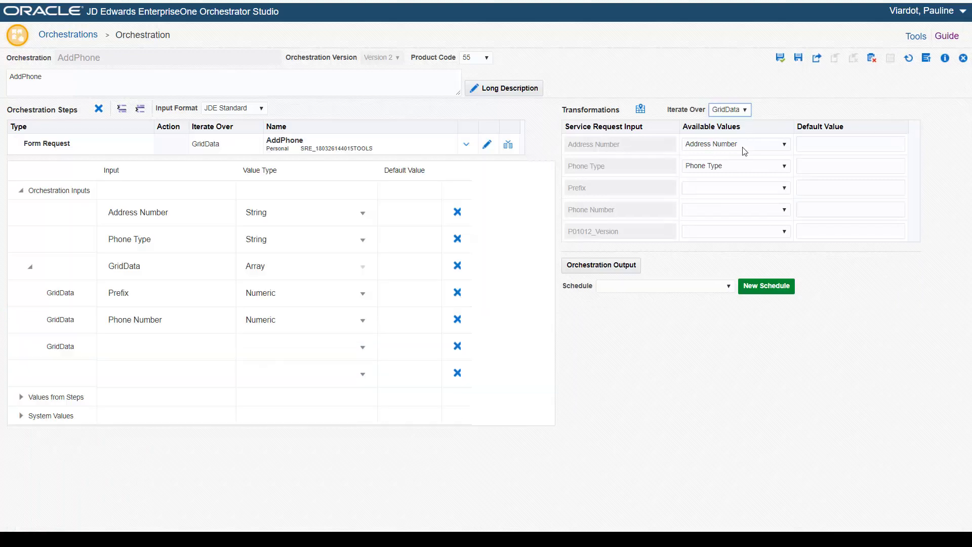
pyautogui.click(783, 188)
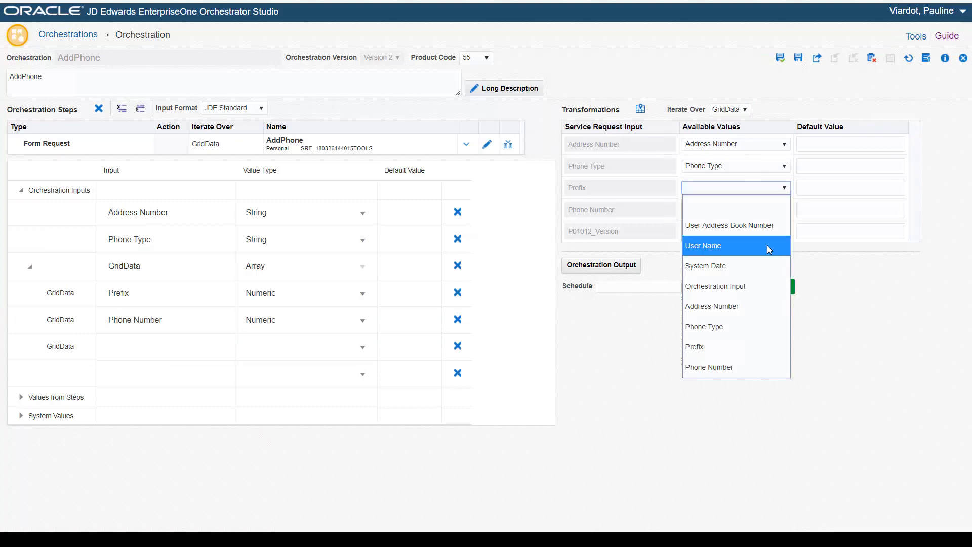
pyautogui.click(760, 346)
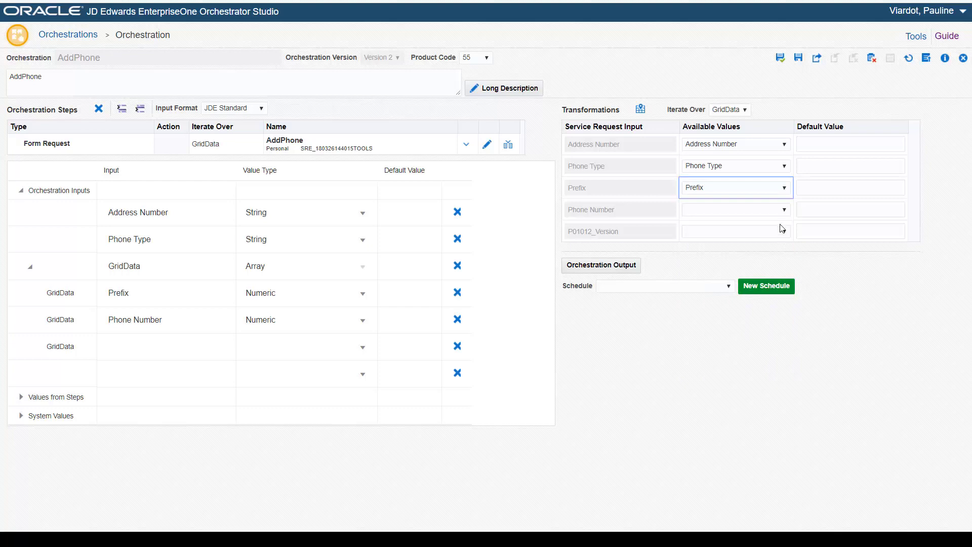
pyautogui.click(780, 209)
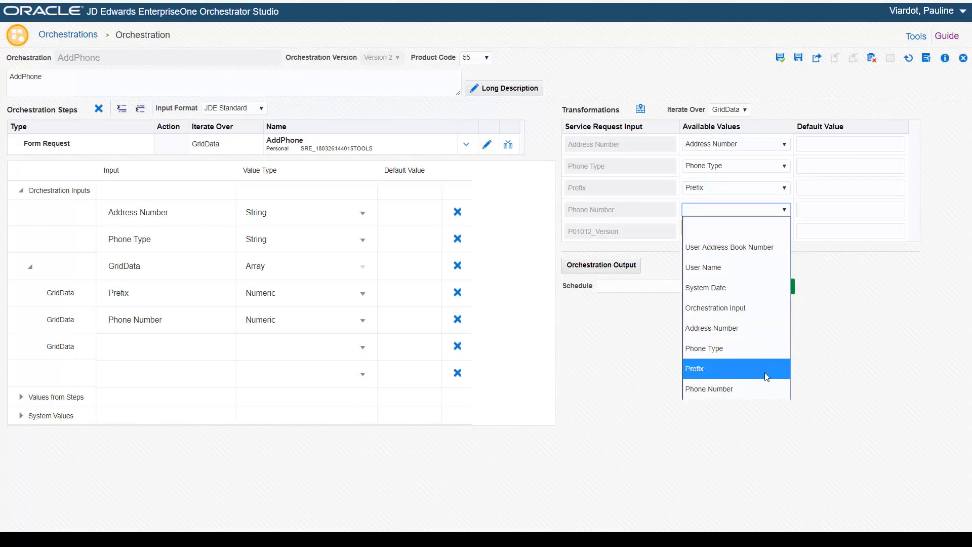
pyautogui.click(760, 389)
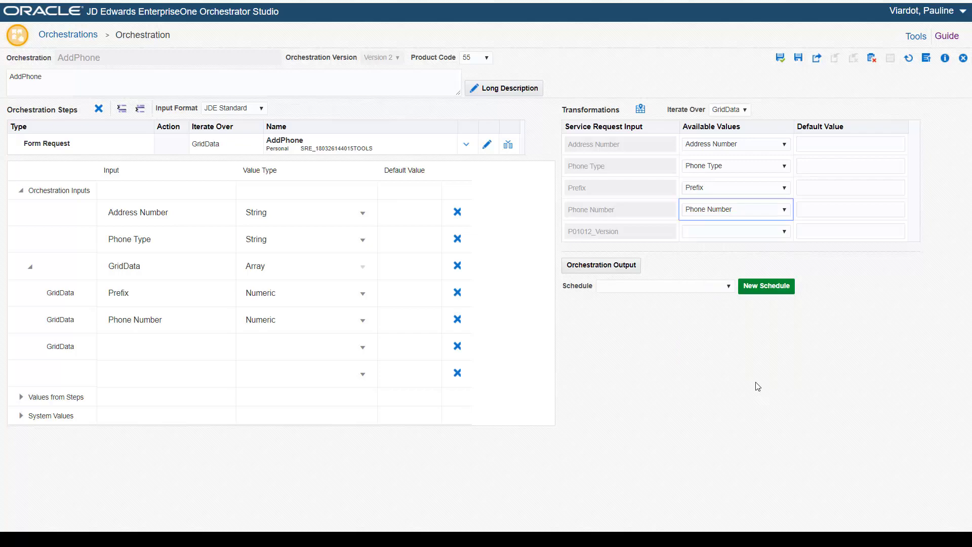
# Step: Close the AddPhone orchestration editor to return to the Home page
pyautogui.click(963, 58)
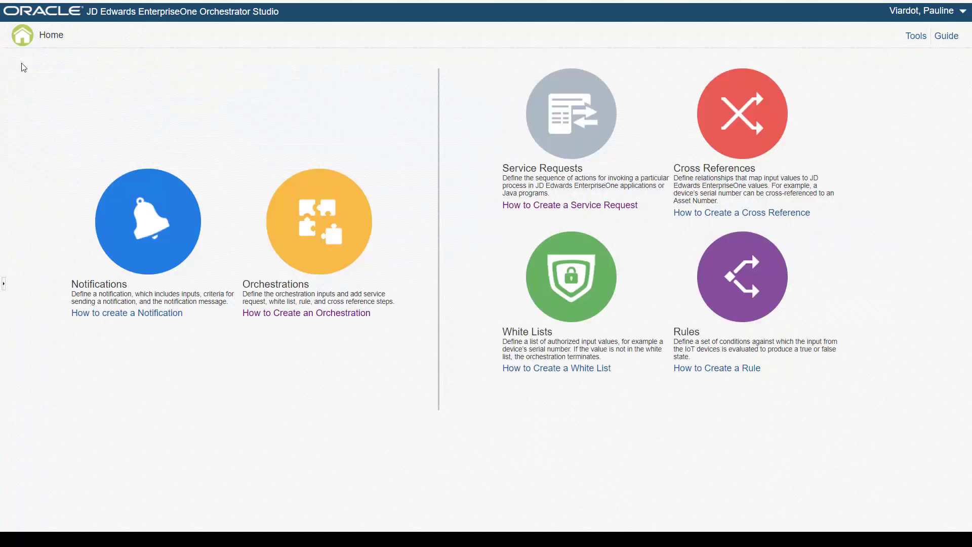